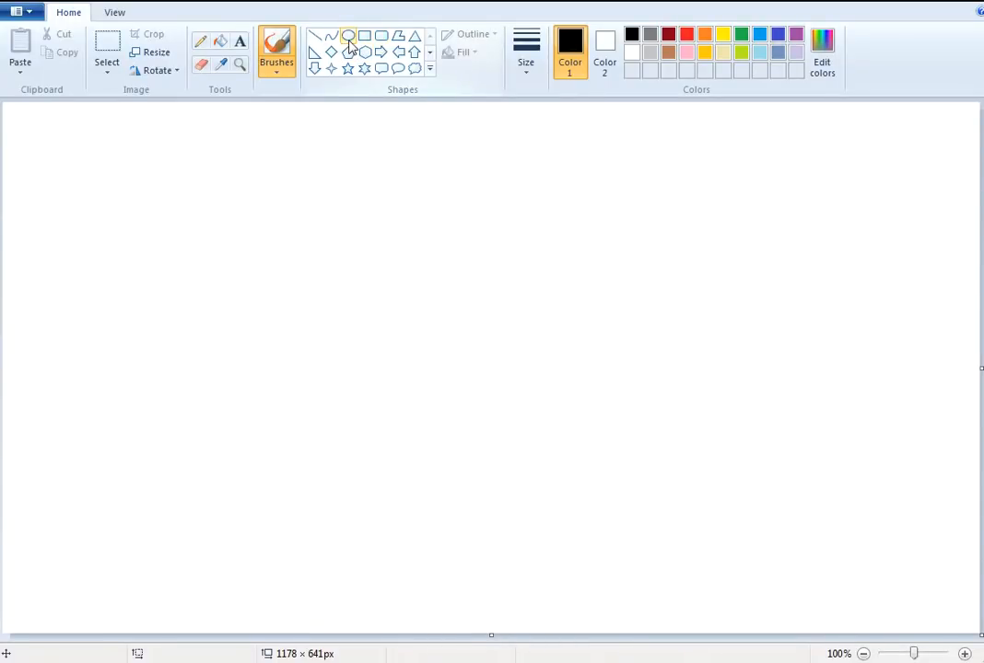
- Draw a black ellipse outline about 440 × 264 px near the middle of the canvas with a thicker line
click(349, 38)
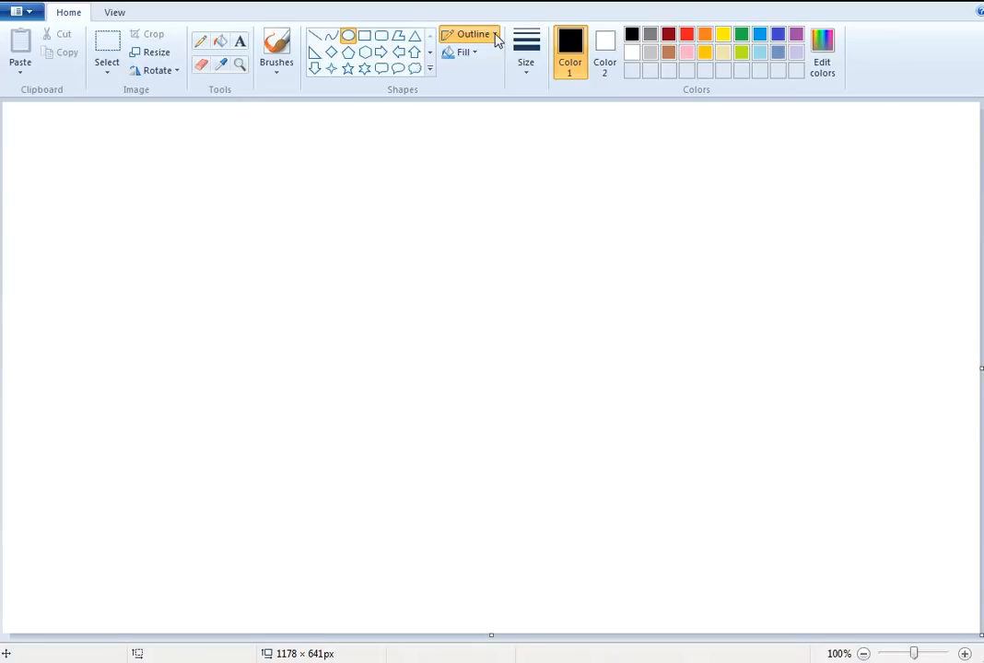
click(526, 63)
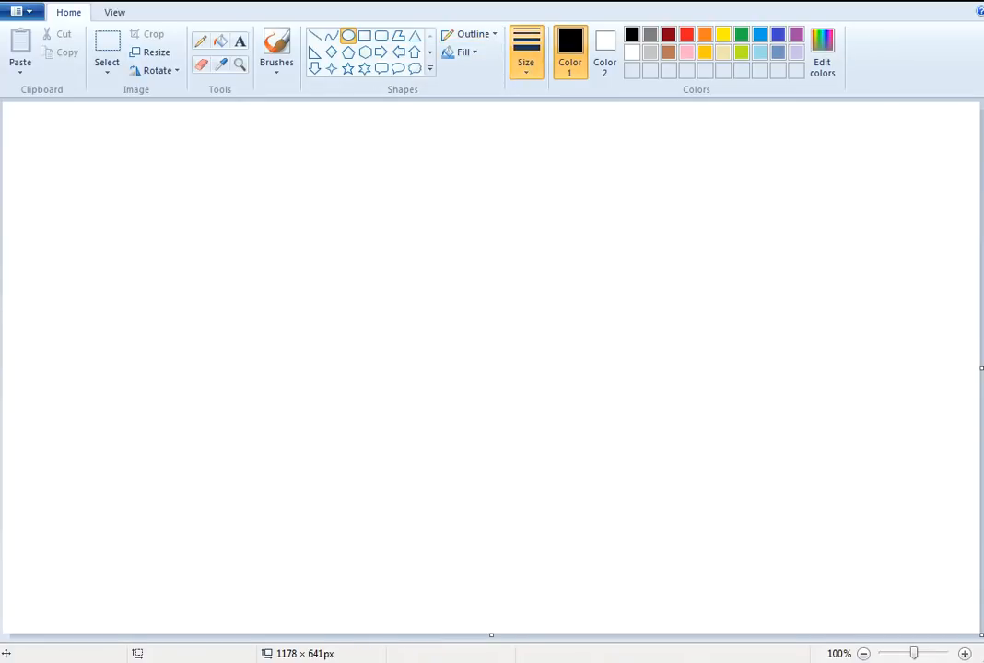
click(526, 111)
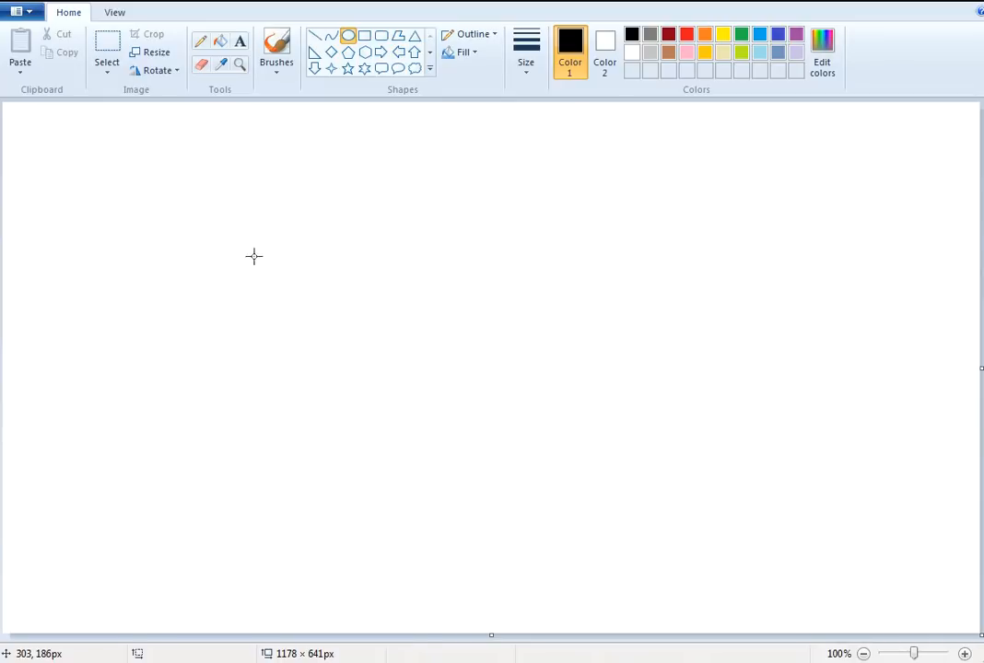
drag(234, 251, 599, 468)
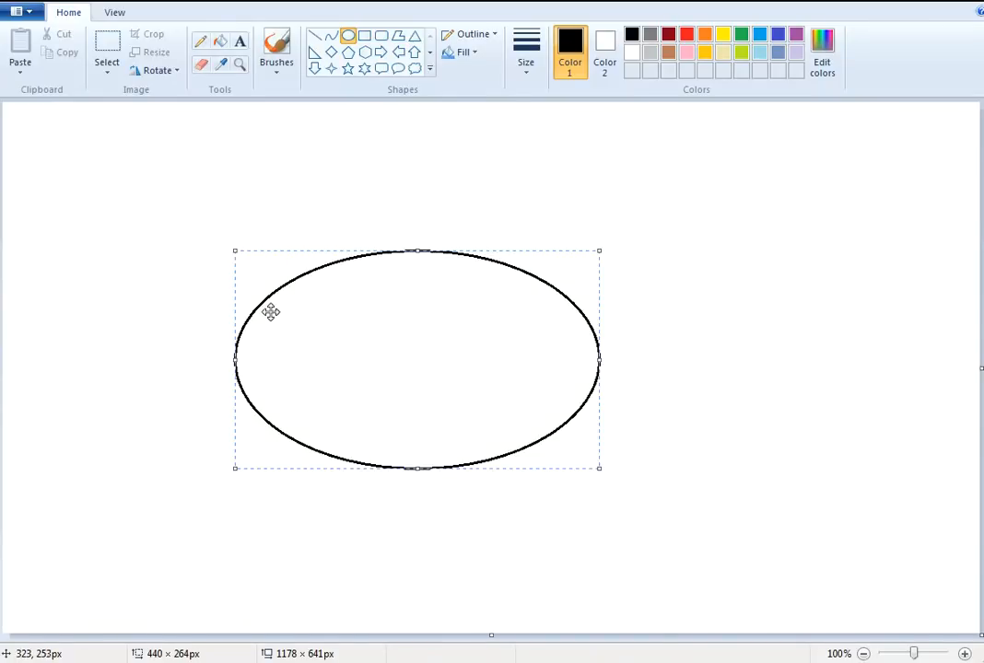
- Try a thinner outline on the ellipse and restore the thicker line
click(526, 73)
click(513, 97)
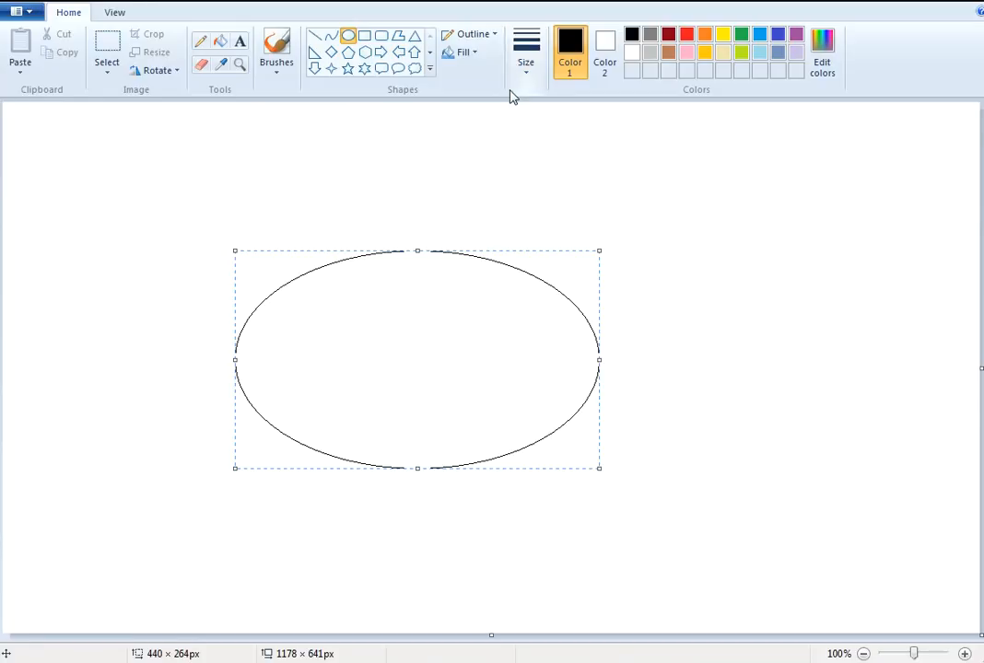
click(522, 81)
click(509, 121)
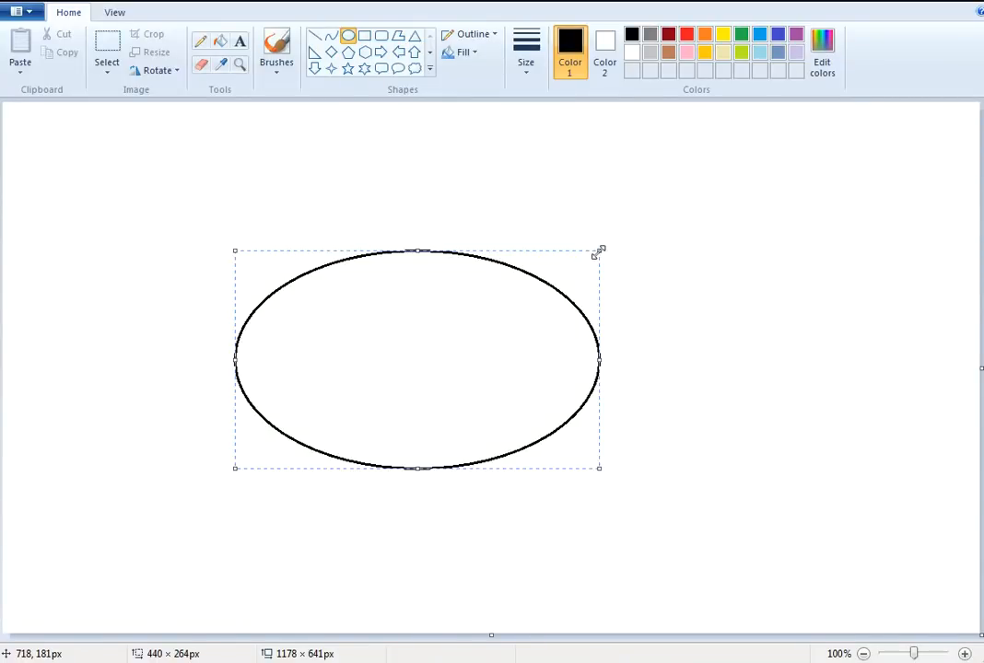
- Enlarge the ellipse to about 449 × 292 px and move it to the centre of the canvas
drag(599, 250, 606, 224)
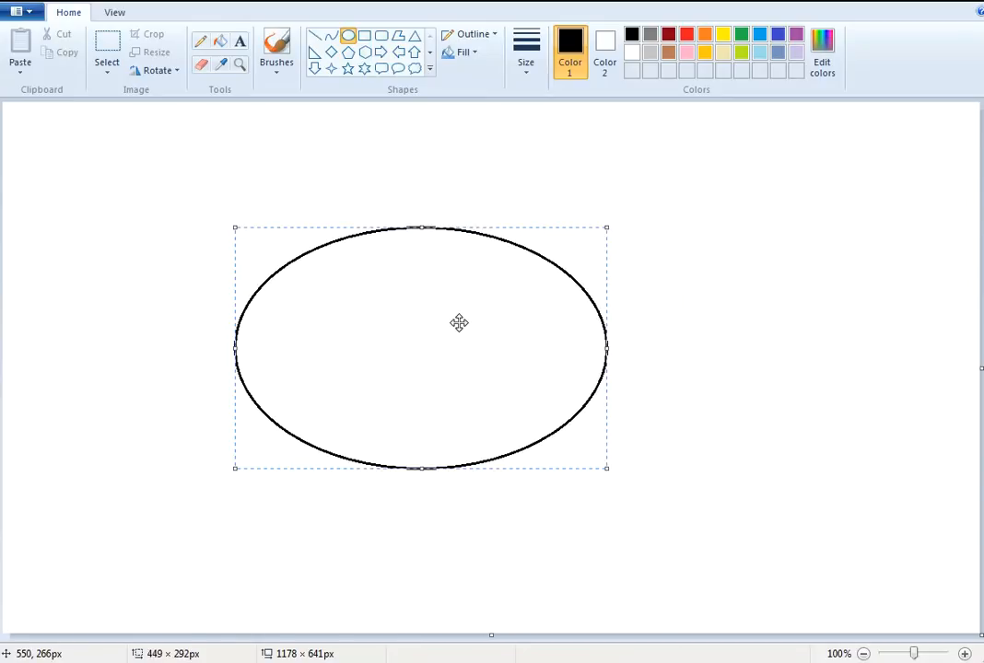
drag(459, 323, 480, 320)
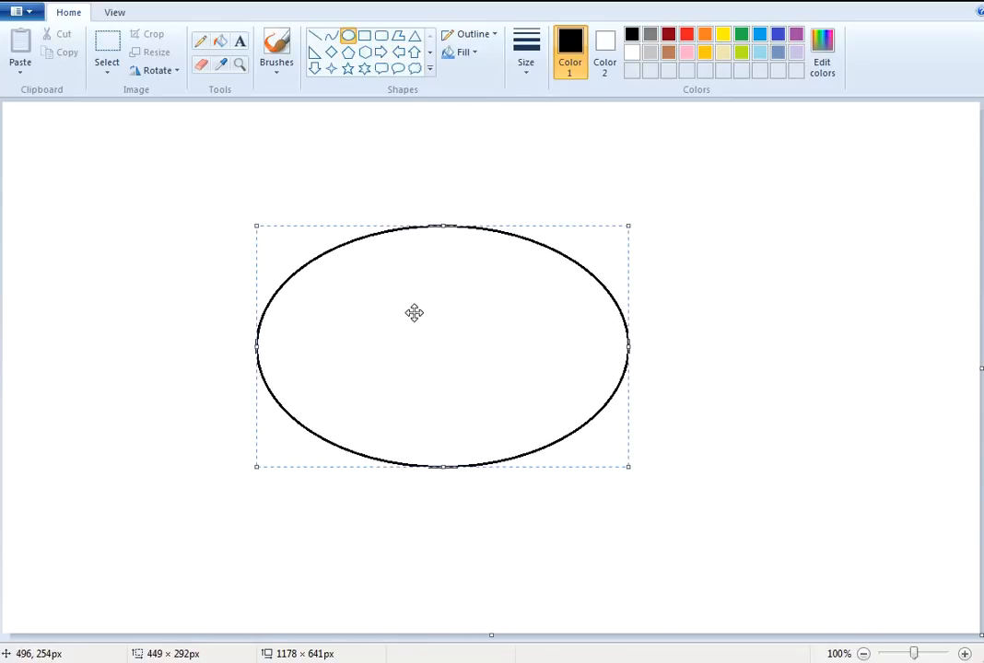
drag(417, 322, 464, 351)
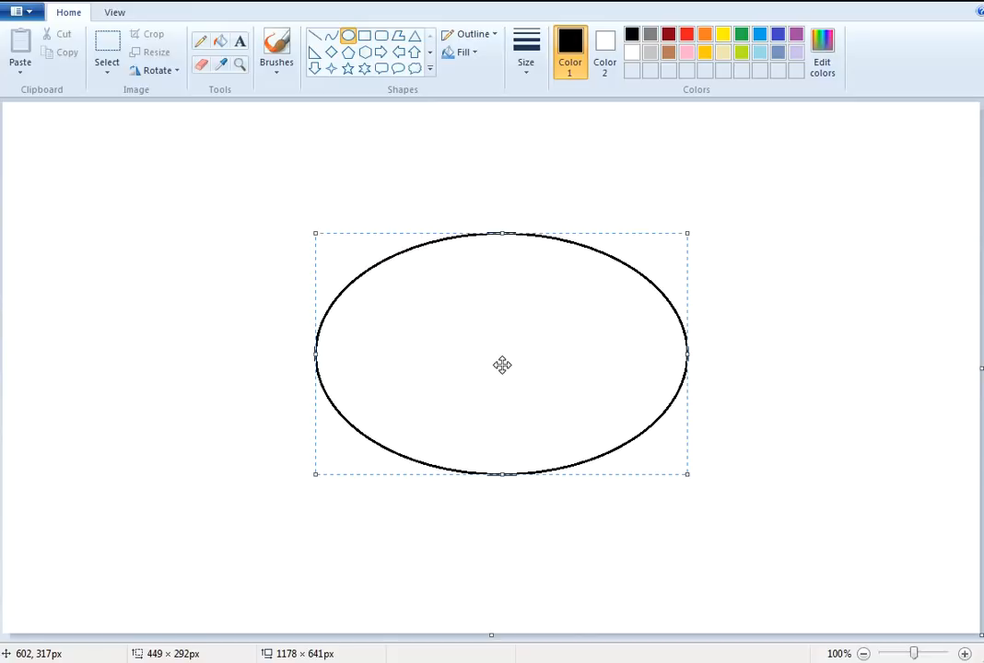
click(889, 335)
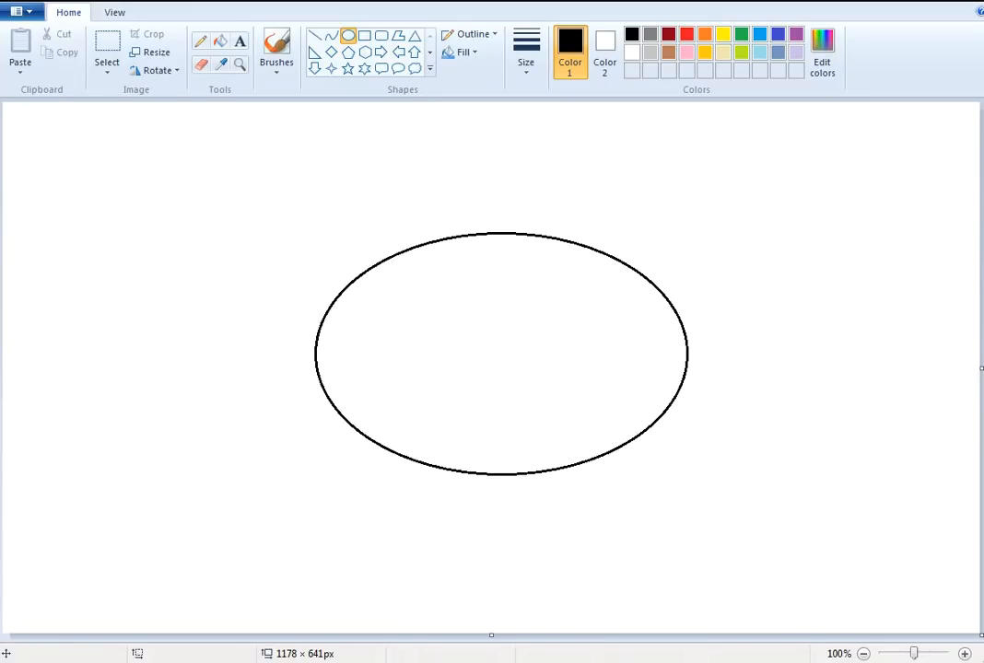
- Draw a horizontal straight line about 246 px long across the lower part of the ellipse, from edge to edge
click(315, 39)
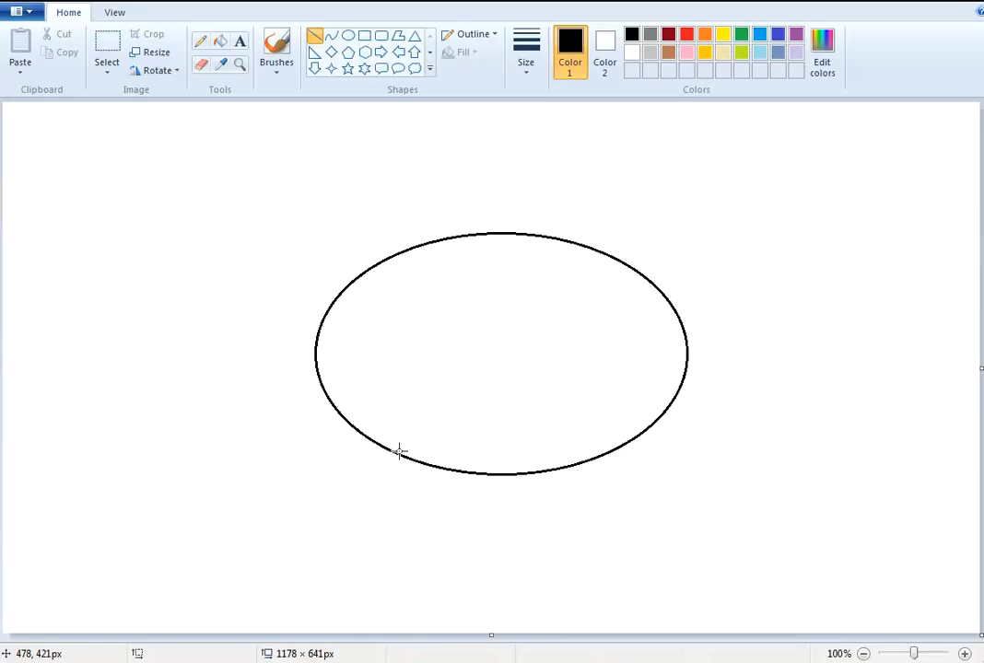
mouse_move(399, 454)
mouse_down()
mouse_move(565, 457)
mouse_move(579, 446)
mouse_move(580, 456)
mouse_move(604, 455)
mouse_up()
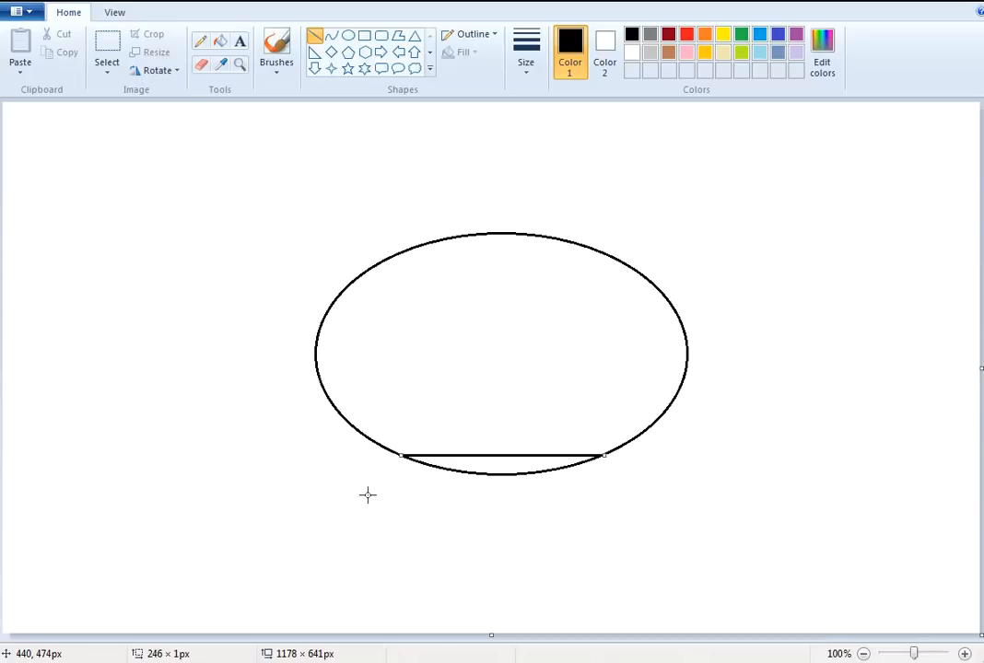
click(241, 455)
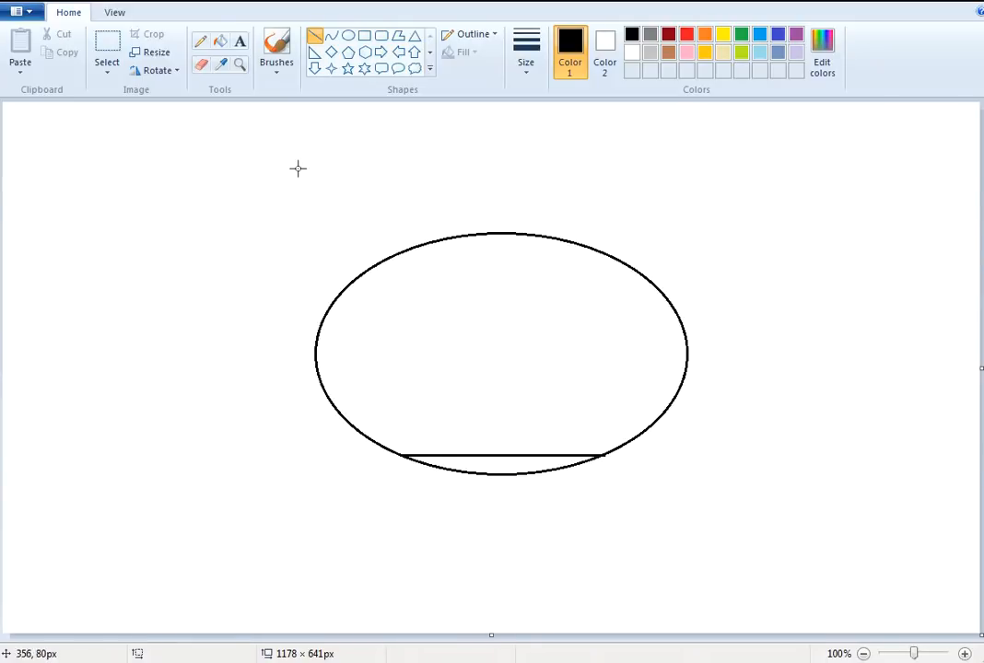
- Try to draw an inward-bowed line freehand with the Pencil across the ellipse's left part, undoing each attempt
click(203, 44)
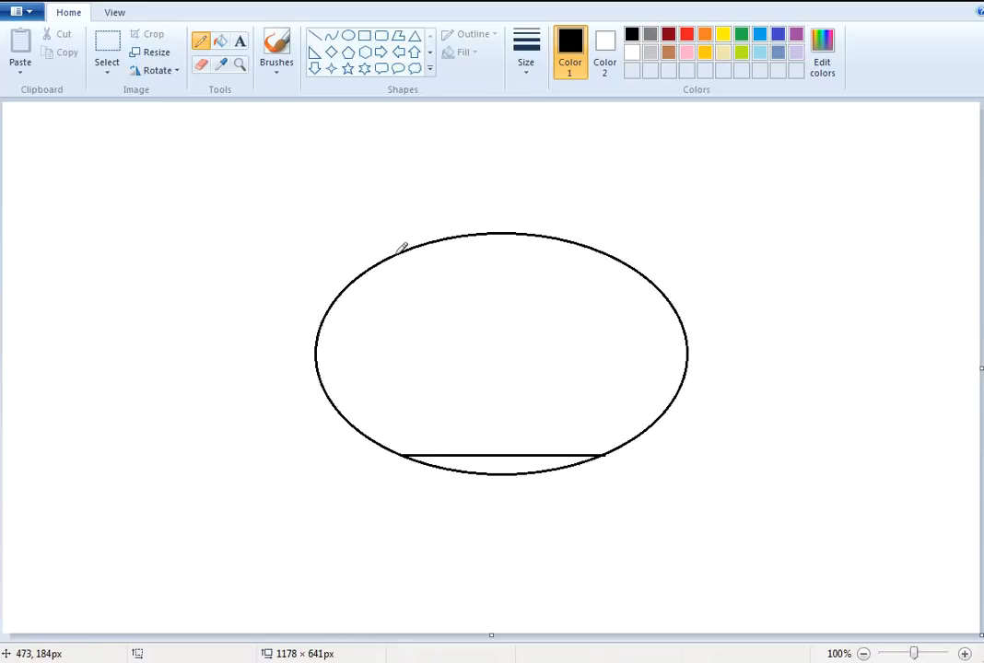
mouse_move(401, 251)
mouse_down()
mouse_move(426, 326)
mouse_move(406, 453)
mouse_up()
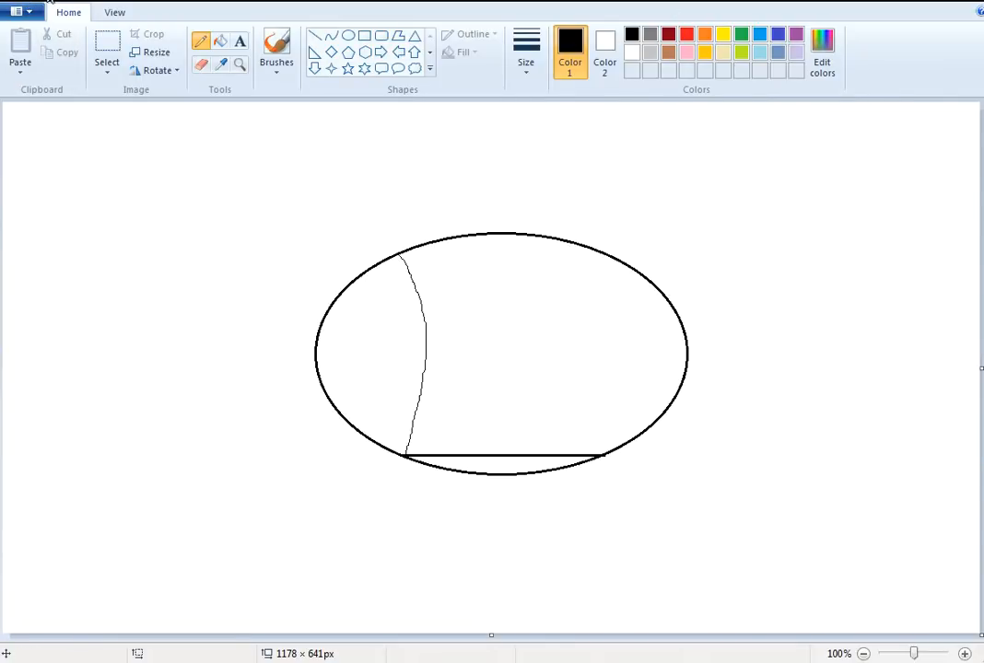
key(ctrl+z)
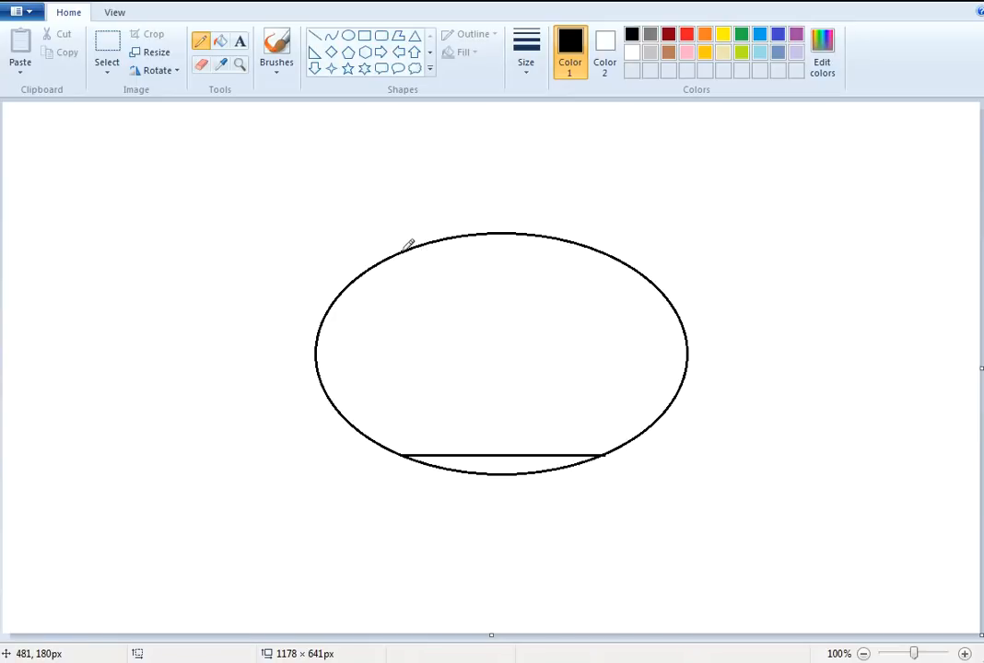
mouse_move(404, 251)
mouse_down()
mouse_move(414, 346)
mouse_move(394, 450)
mouse_up()
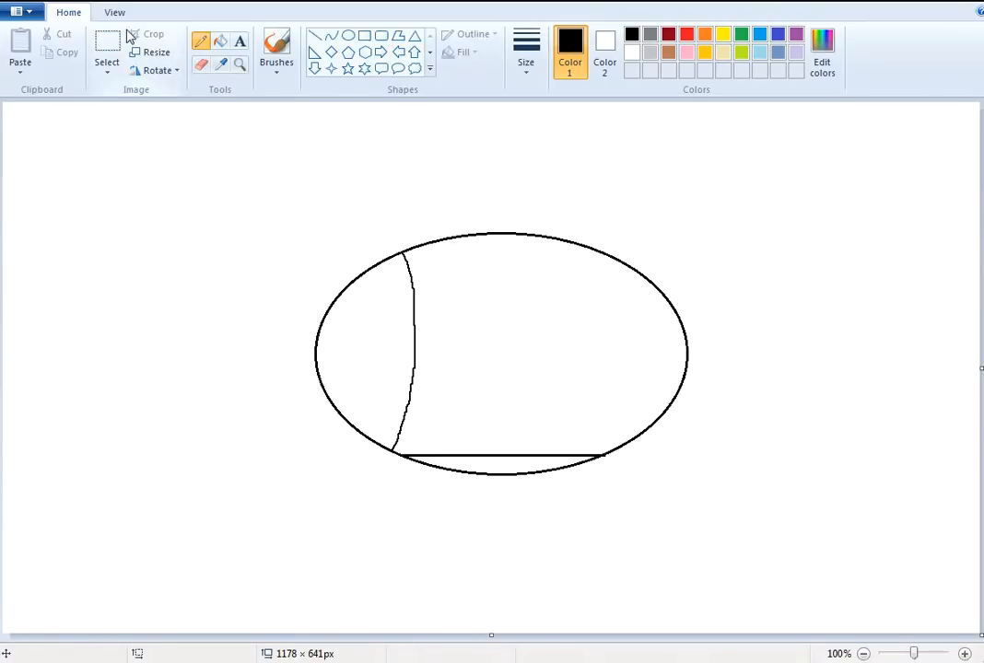
click(57, 2)
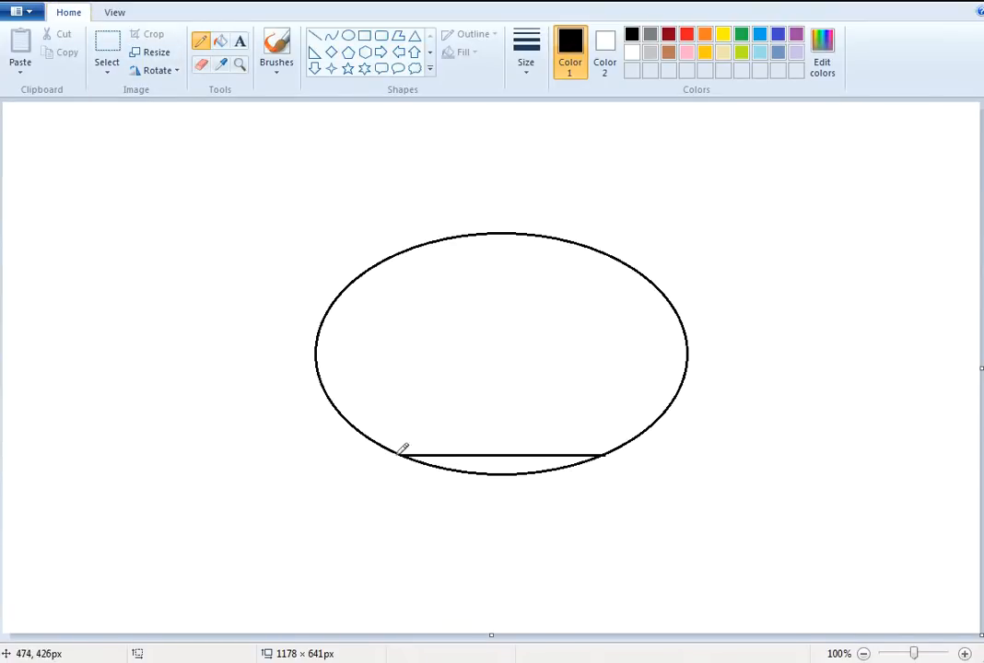
mouse_move(399, 455)
mouse_down()
mouse_move(425, 438)
mouse_move(447, 399)
mouse_move(453, 317)
mouse_move(414, 245)
mouse_up()
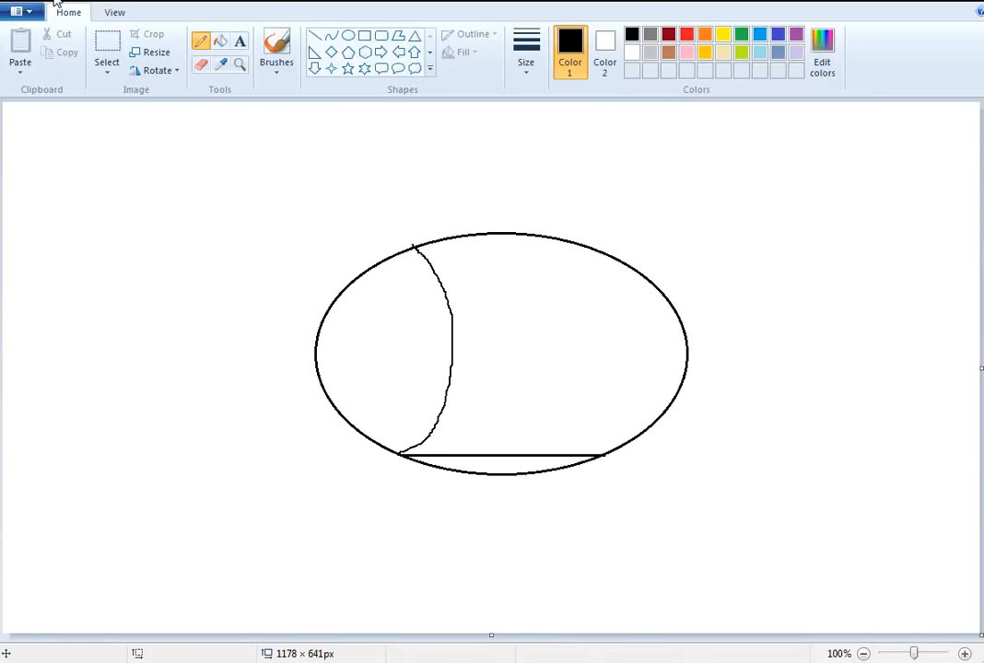
key(ctrl+z)
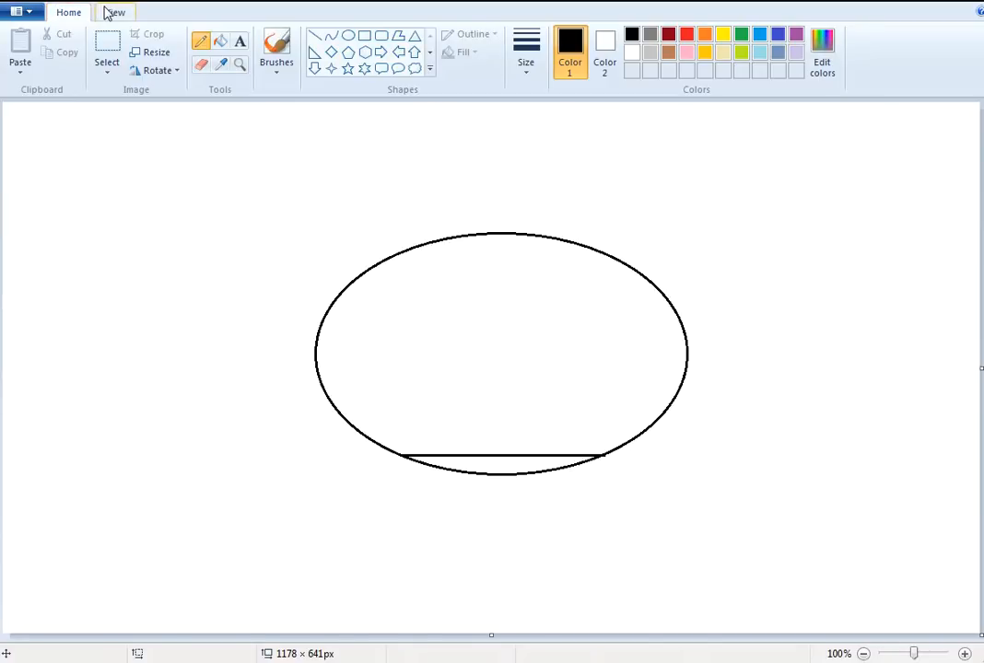
- Try a Curve line about 32 × 244 px from the base line's left end to the ellipse's upper edge and undo it
click(332, 40)
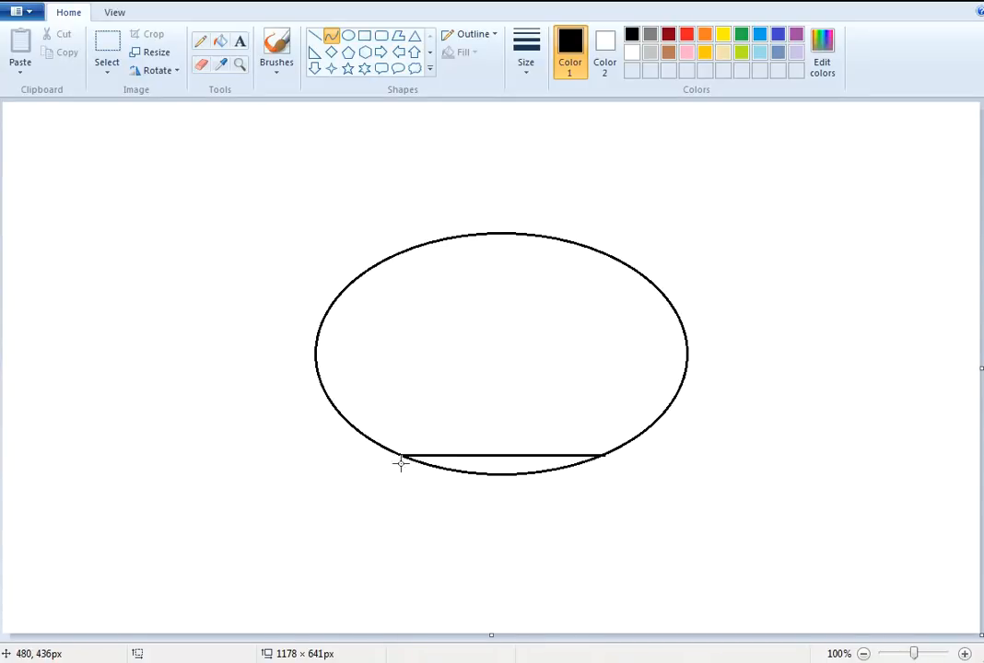
mouse_move(399, 454)
mouse_down()
mouse_move(391, 306)
mouse_move(401, 250)
mouse_up()
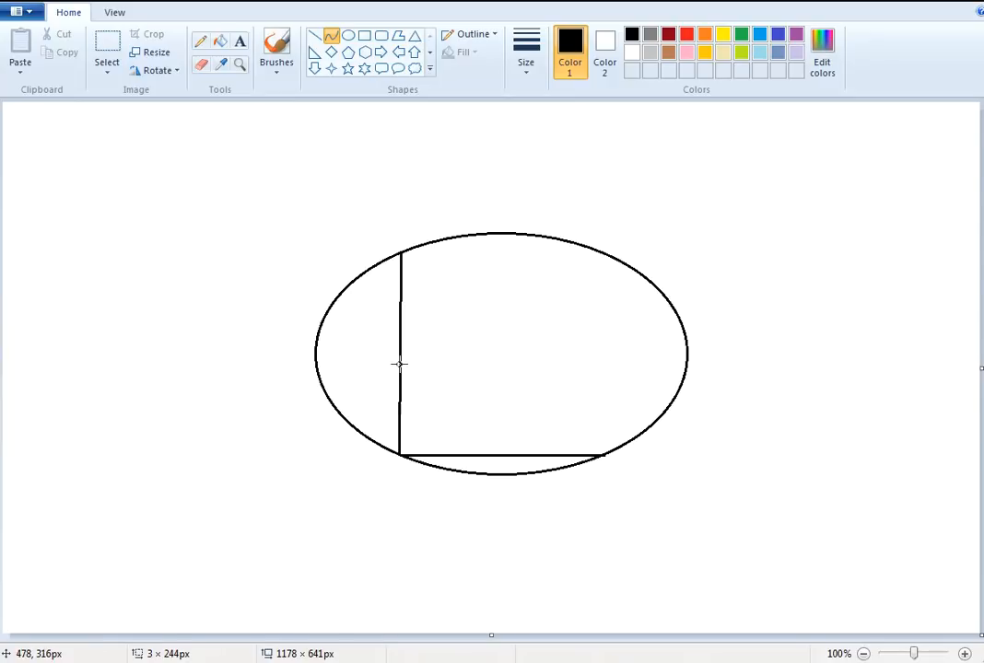
mouse_move(399, 359)
mouse_down()
mouse_move(442, 357)
mouse_move(351, 355)
mouse_move(474, 359)
mouse_move(424, 354)
mouse_up()
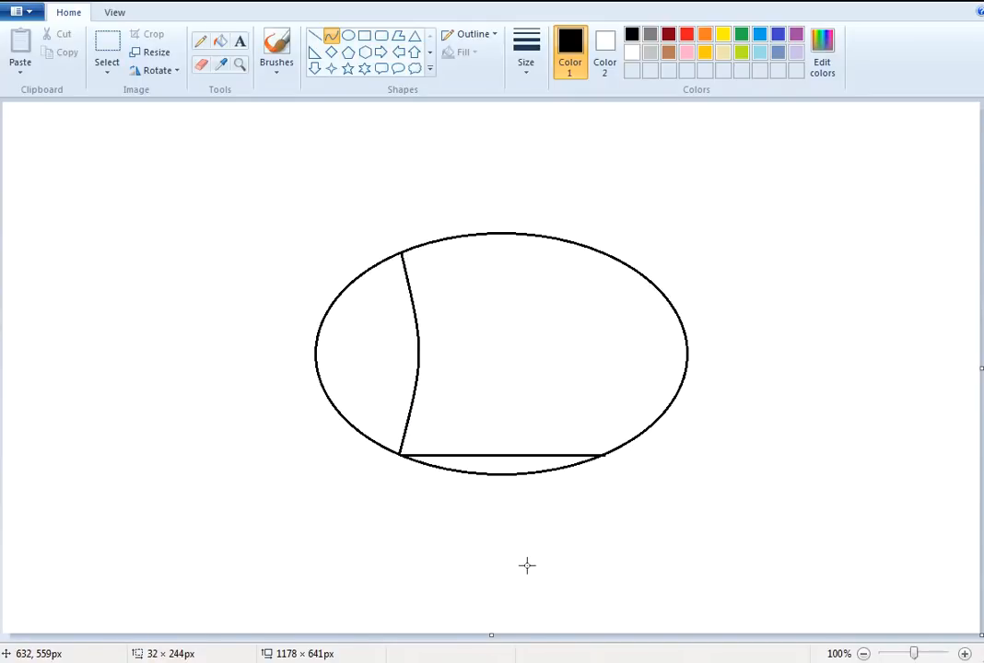
click(66, 2)
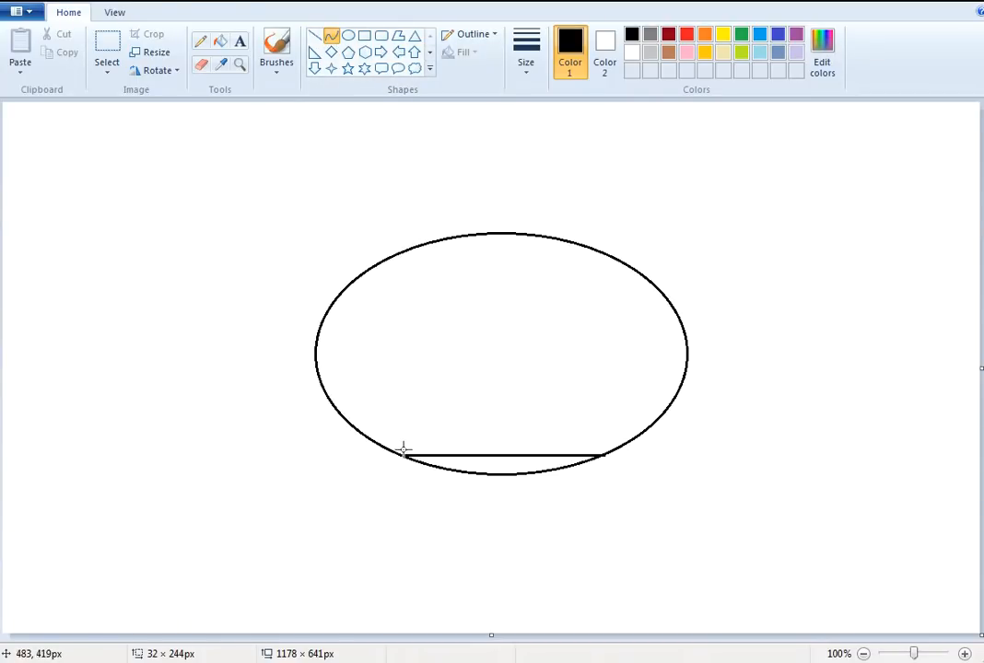
- Try S-shaped Curve lines between the base line's left end and the ellipse's upper edge, undoing both
drag(404, 455, 405, 252)
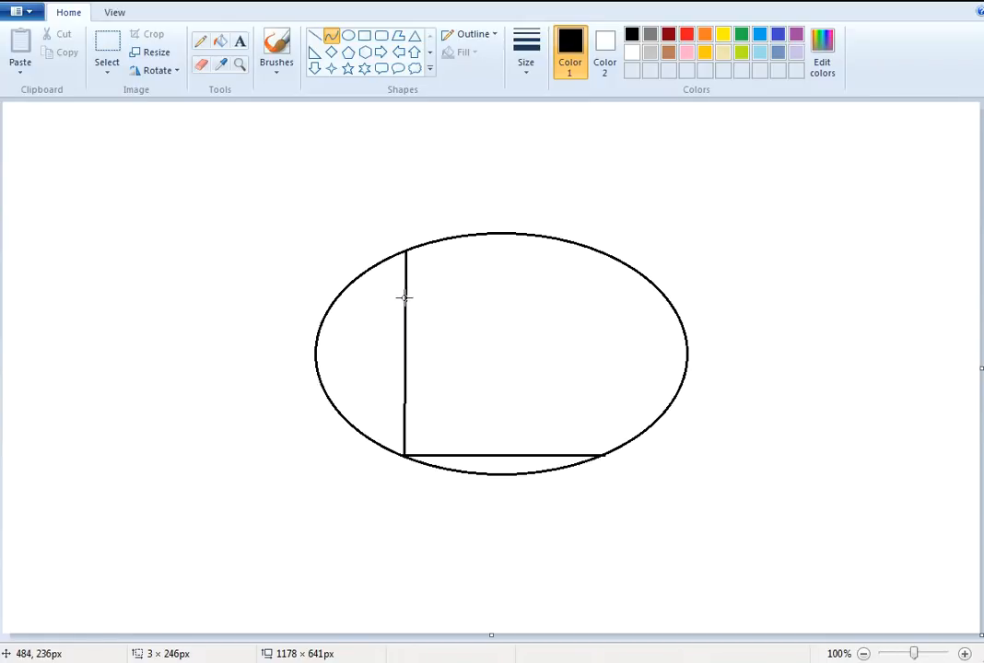
drag(405, 298, 454, 297)
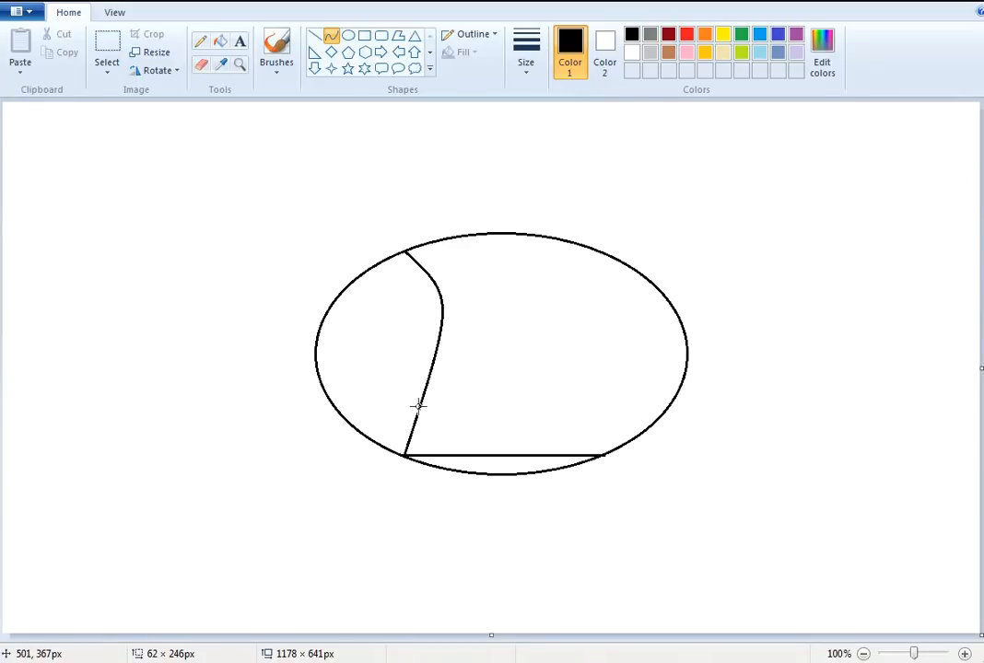
drag(421, 419, 339, 381)
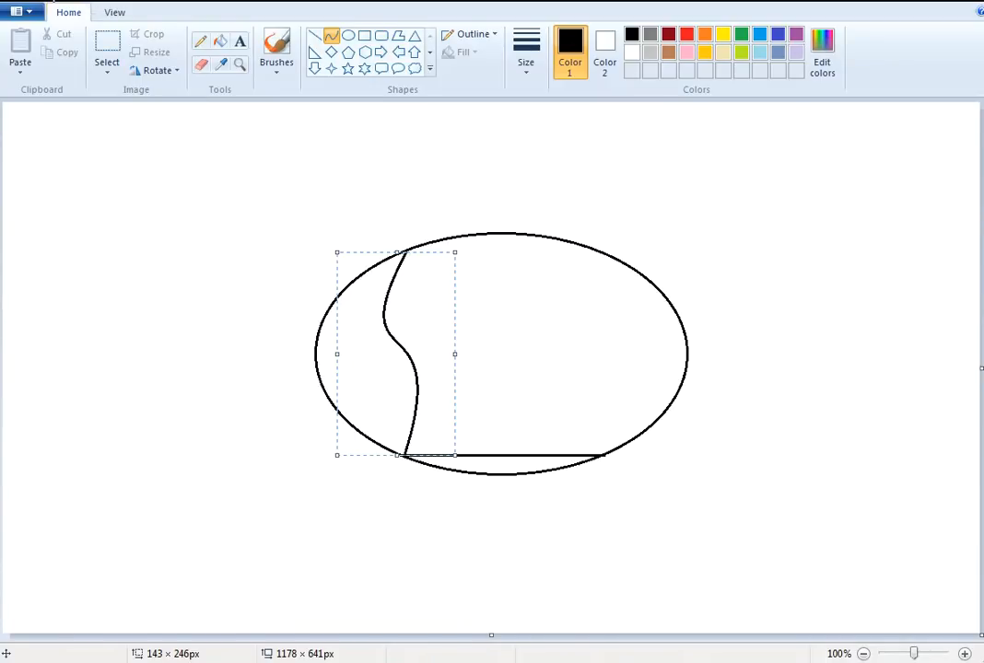
key(ctrl+z)
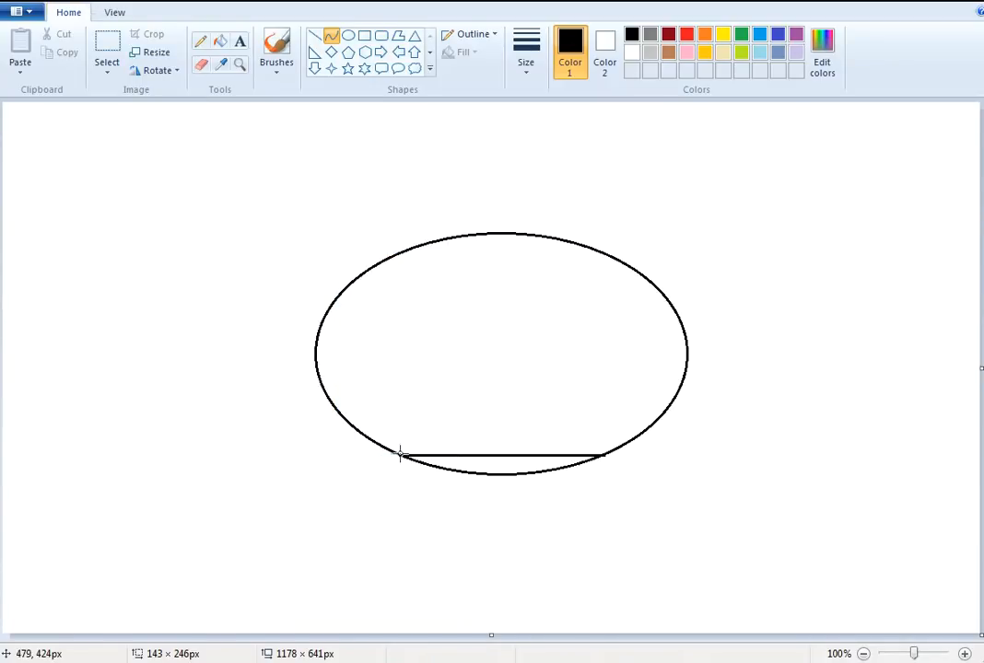
drag(400, 453, 397, 253)
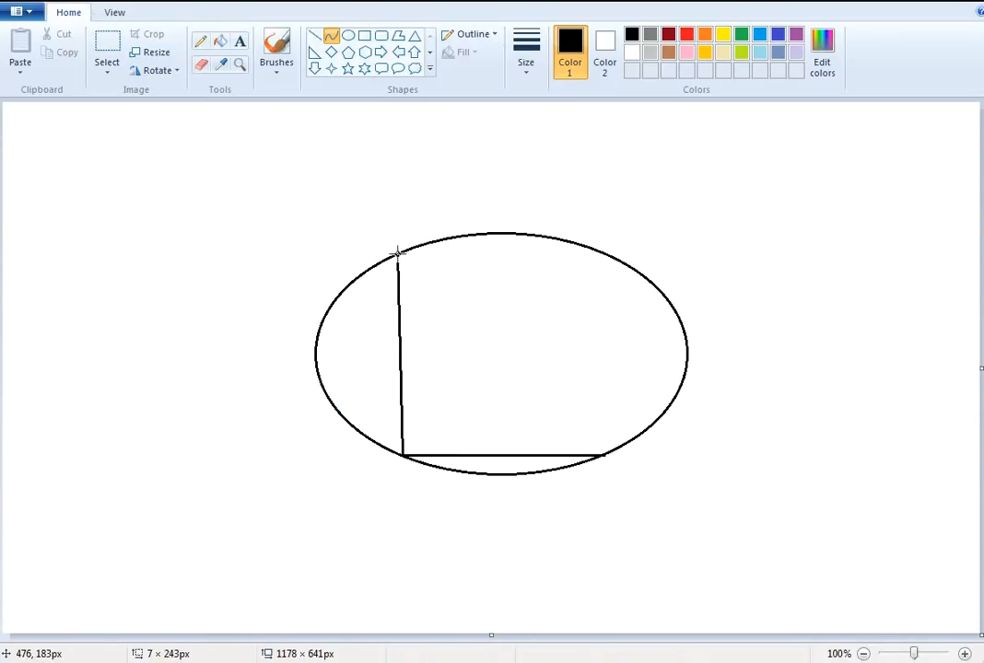
drag(399, 434, 341, 321)
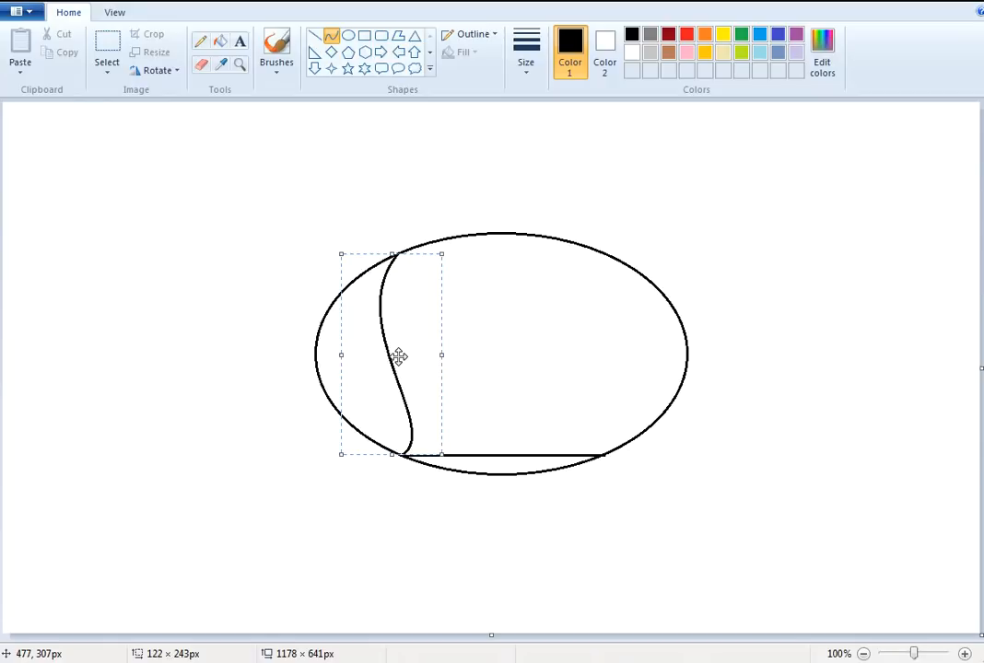
key(ctrl+z)
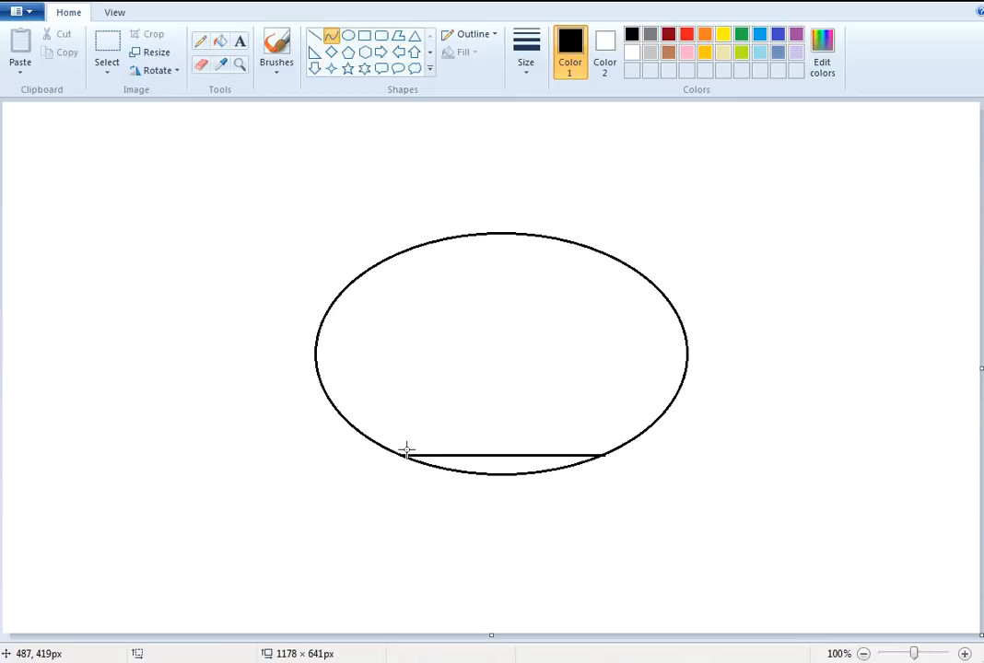
- Draw a curve about 44 × 241 px from the base line's left end to the ellipse's upper edge, bowed toward the centre
drag(402, 454, 393, 254)
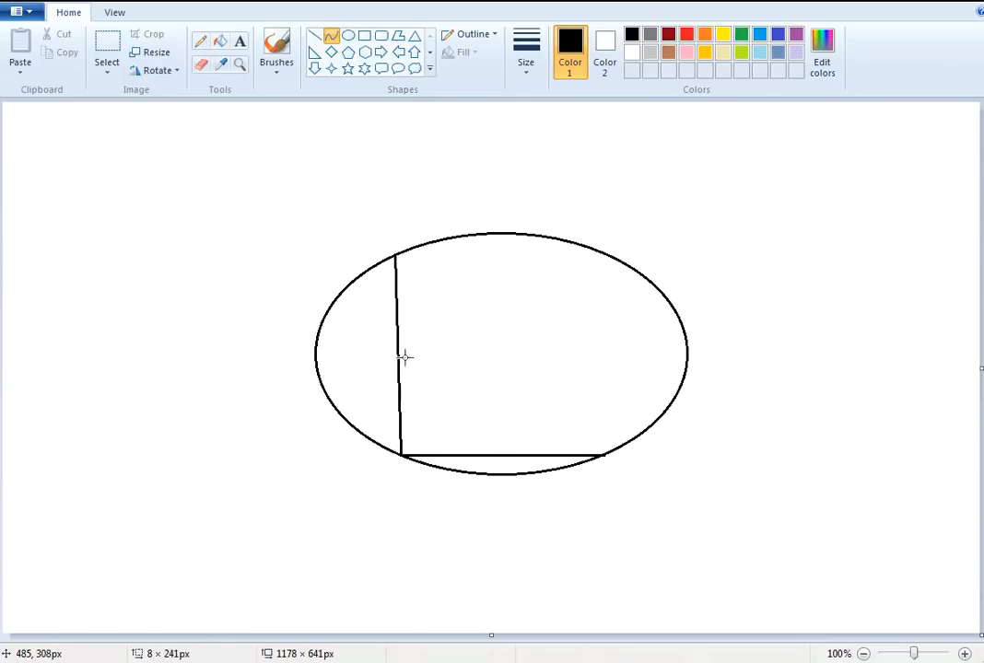
drag(397, 350, 431, 354)
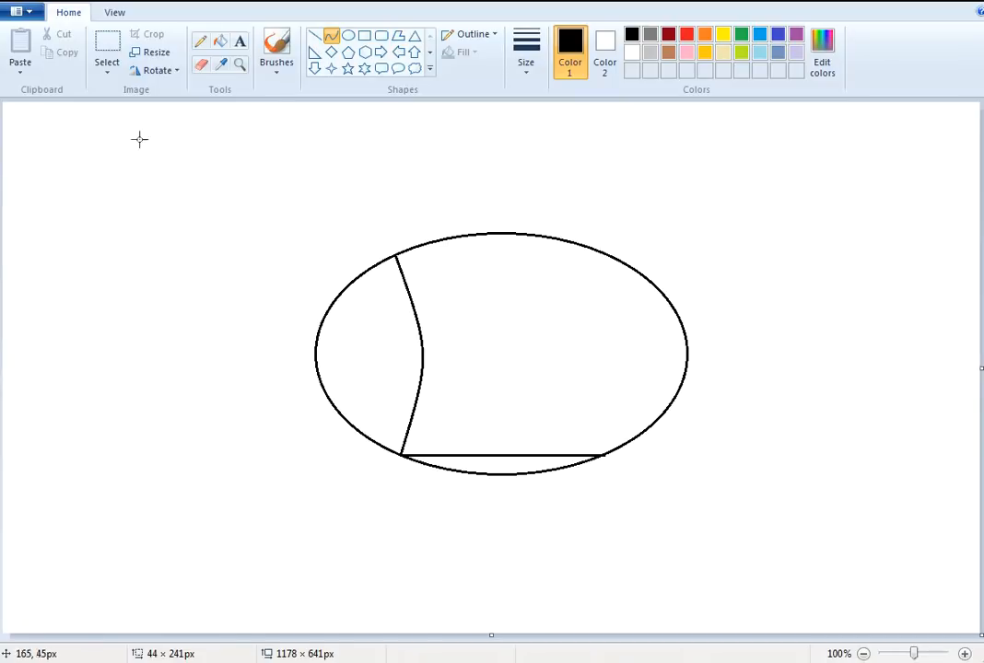
click(202, 42)
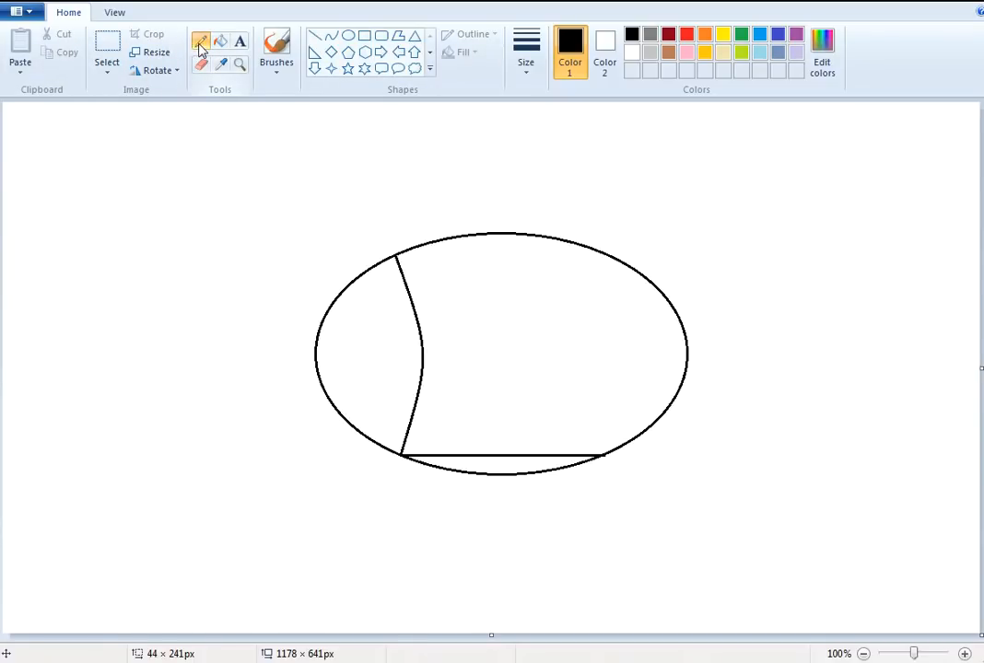
click(333, 37)
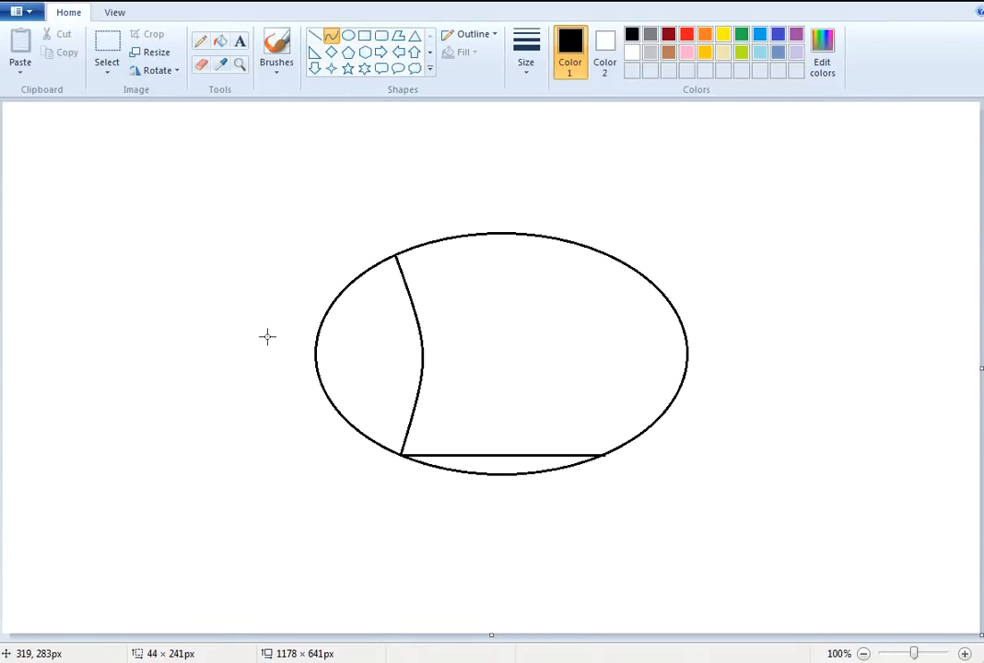
- Try a Curve line about 186 × 120 px from the base line's left end out beyond the ellipse's left side, bowed downward, and undo it
click(398, 455)
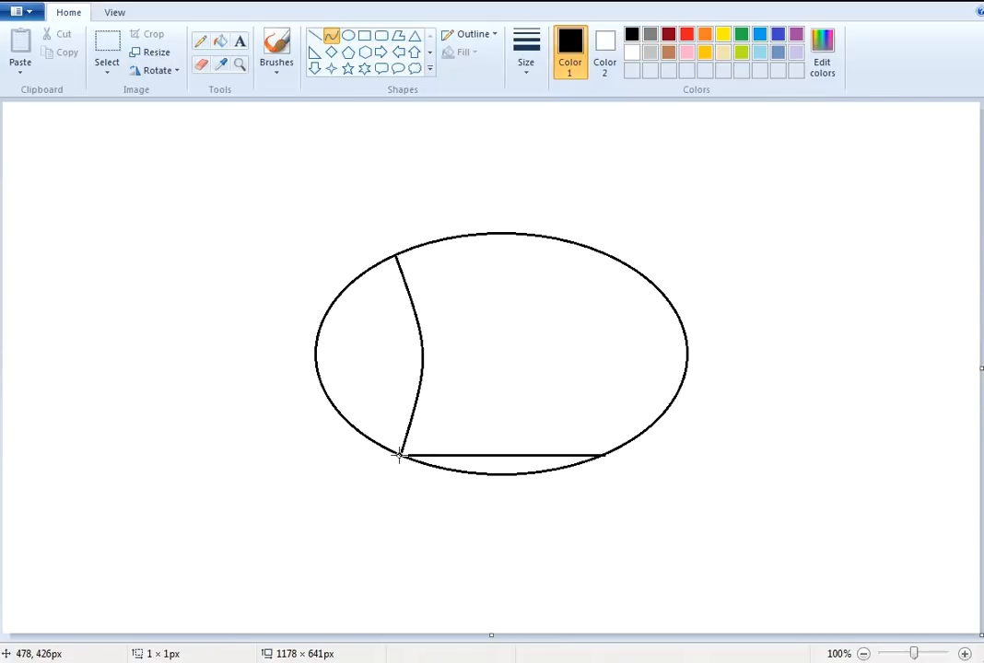
drag(399, 456, 255, 357)
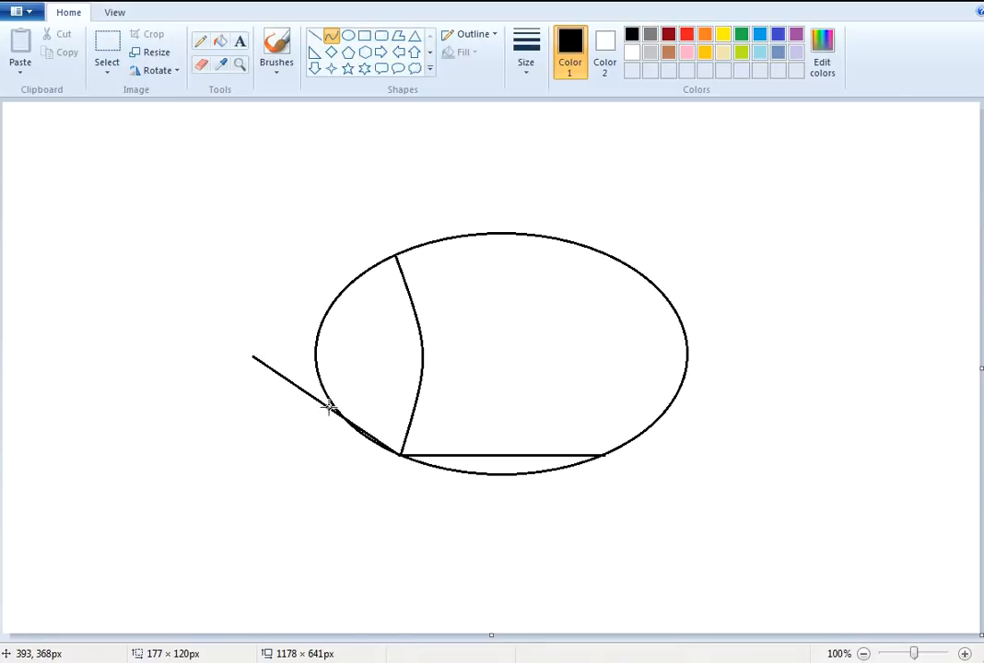
drag(329, 408, 276, 429)
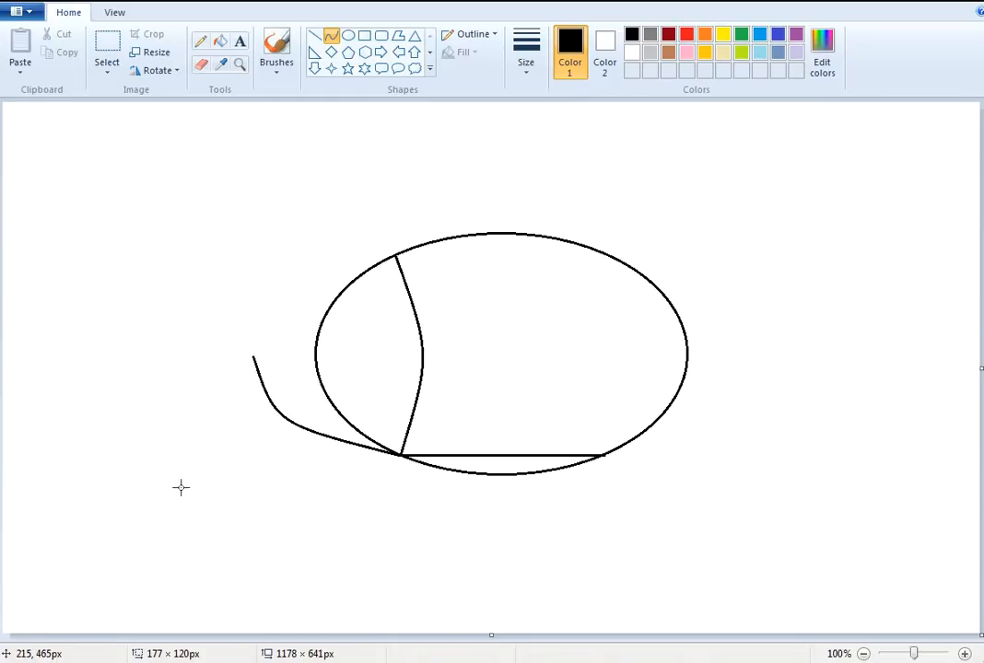
mouse_move(255, 360)
mouse_down()
mouse_move(262, 363)
mouse_move(244, 377)
mouse_move(259, 373)
mouse_move(255, 362)
mouse_move(244, 378)
mouse_up()
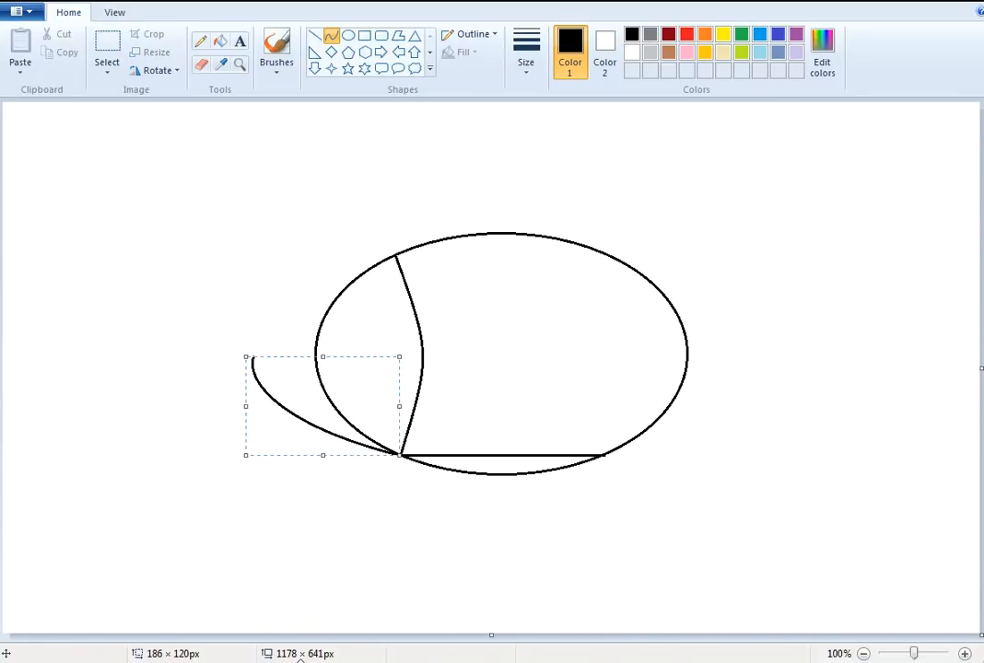
click(53, 2)
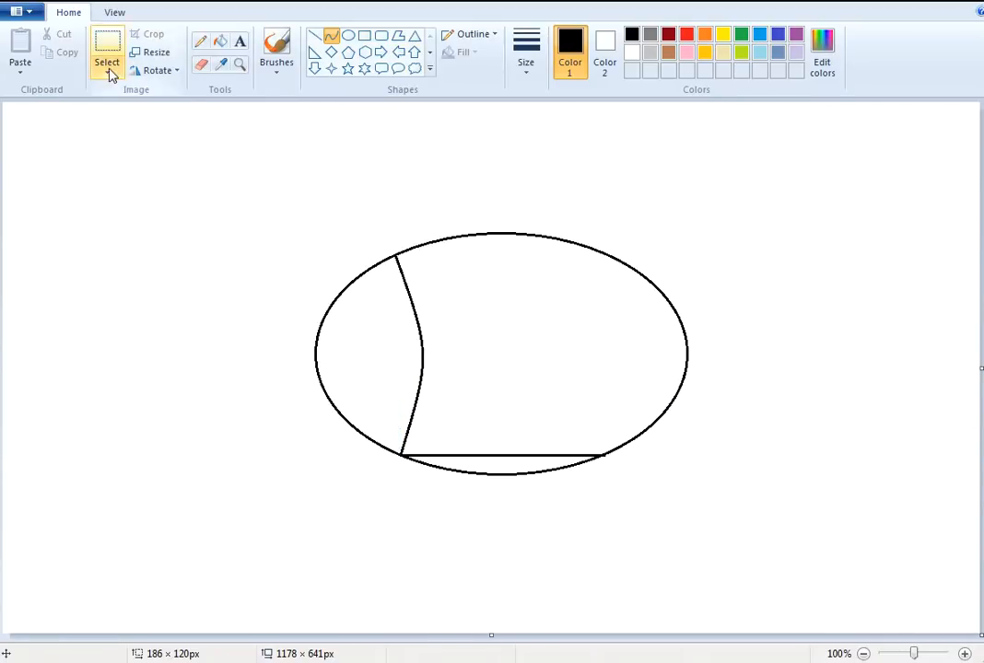
- Draw a downward-bowed snout curve about 177 × 130 px from the base line's left end outward, closing the small gap at the joint with the Pencil
click(399, 458)
drag(399, 458, 259, 350)
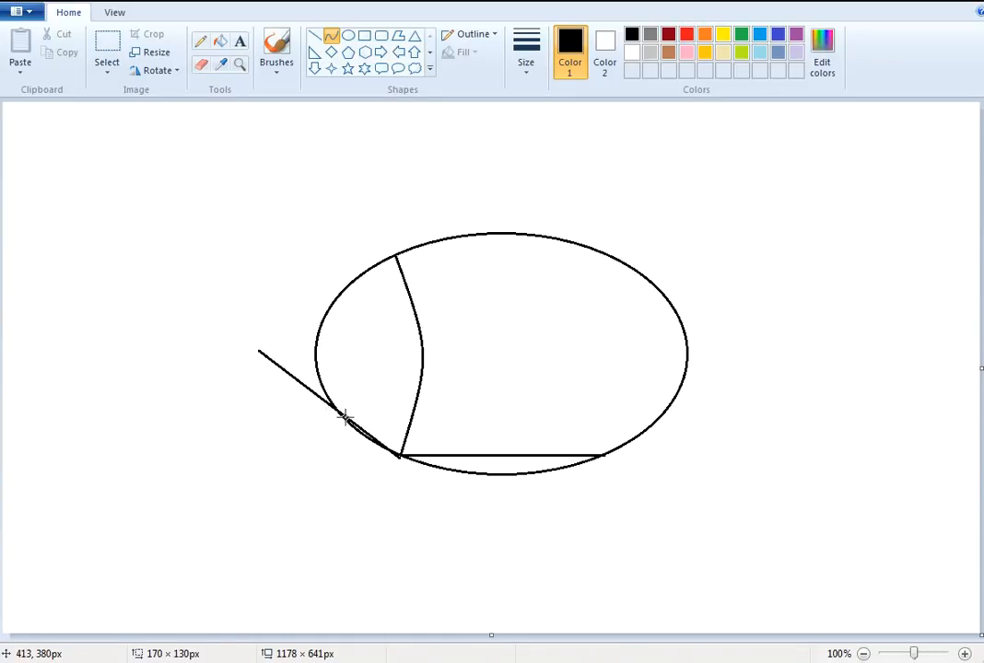
drag(344, 417, 313, 441)
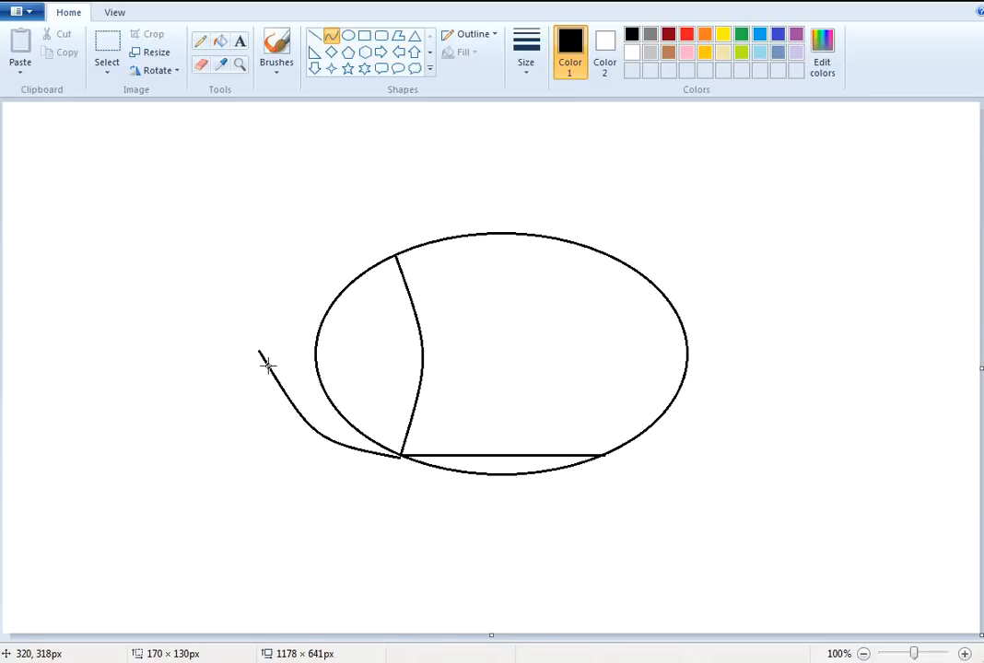
drag(268, 368, 253, 398)
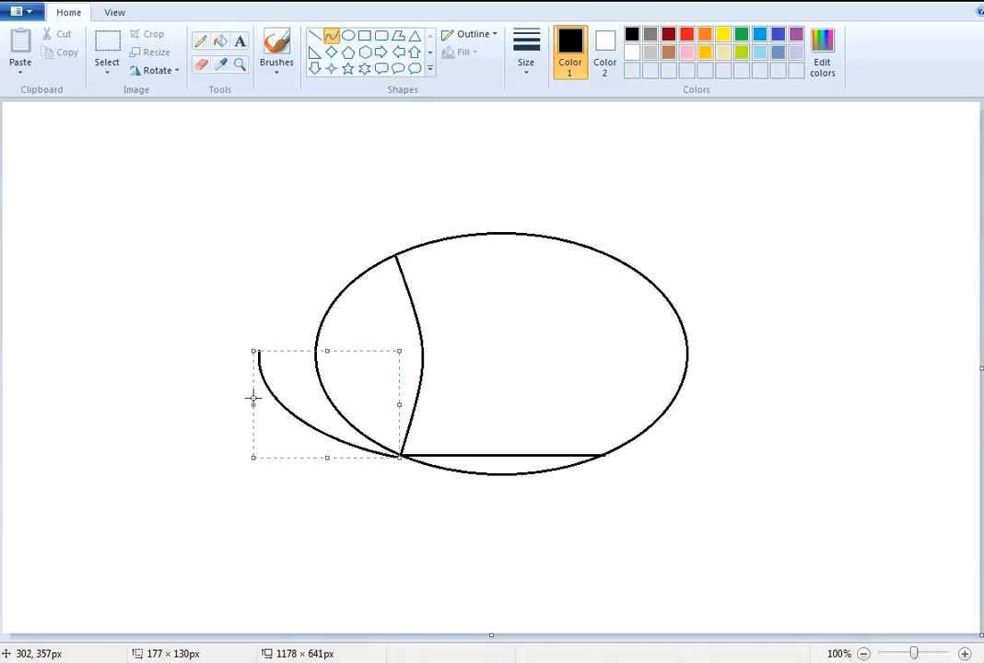
click(434, 514)
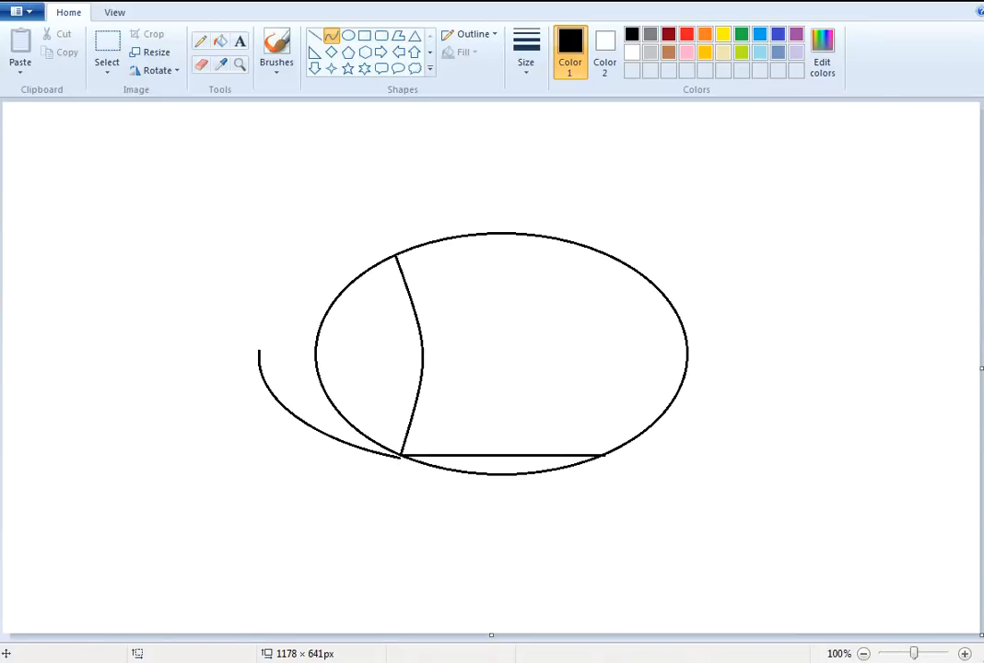
click(200, 44)
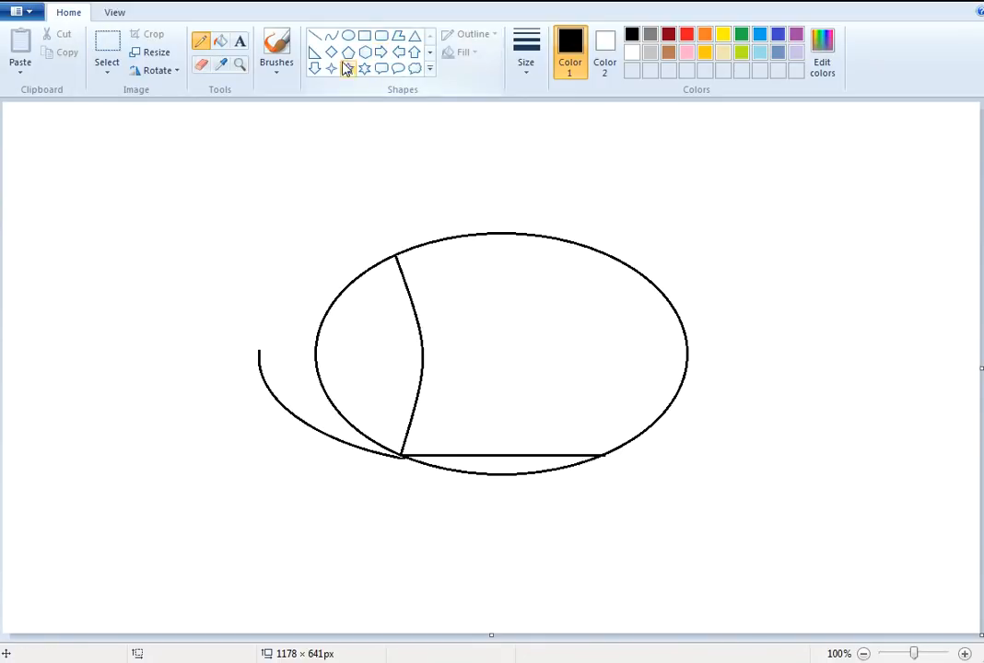
- Draw a straight line about 73 × 23 px from the snout curve's upper end to the ellipse's left edge
click(314, 35)
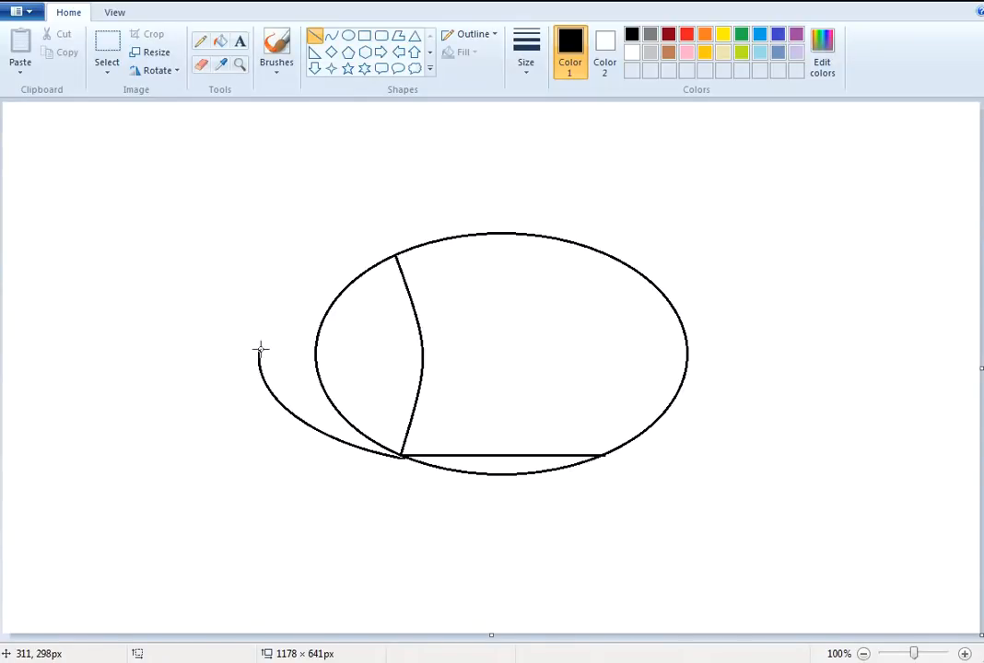
drag(259, 351, 318, 329)
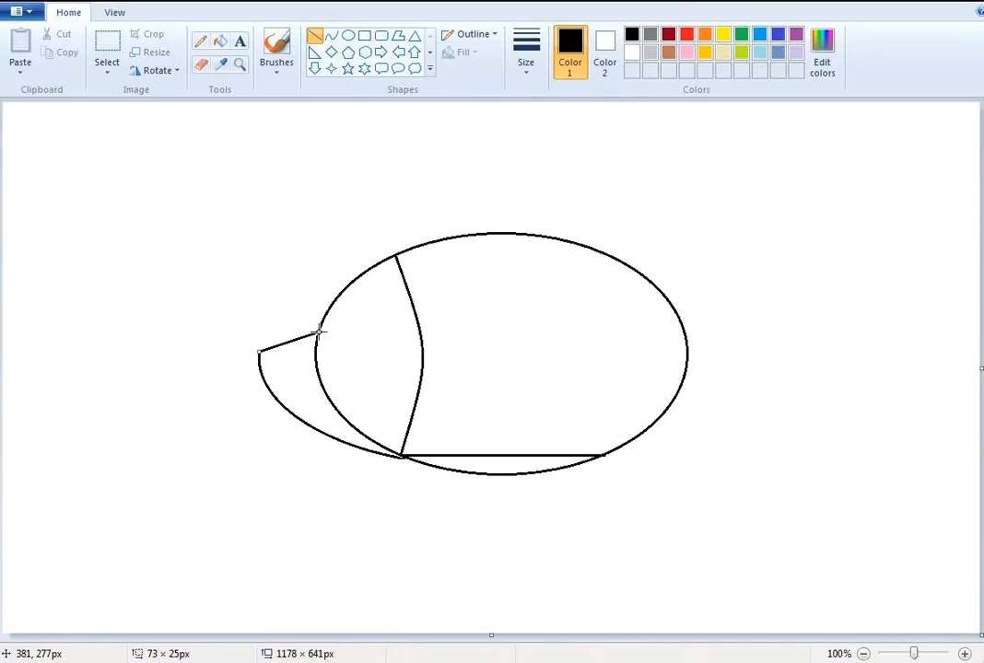
drag(259, 351, 259, 350)
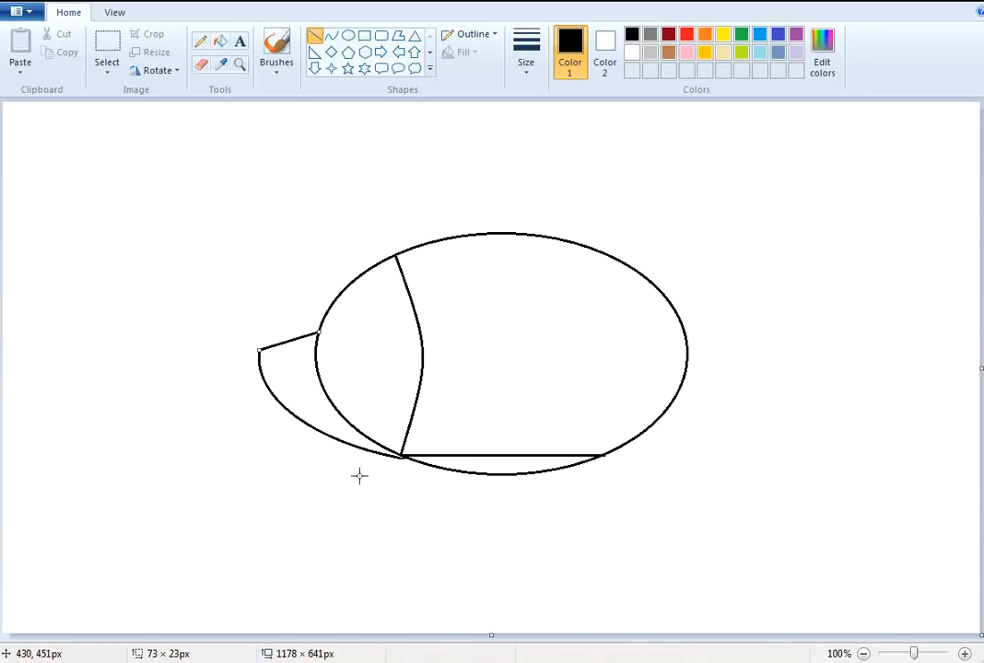
click(416, 550)
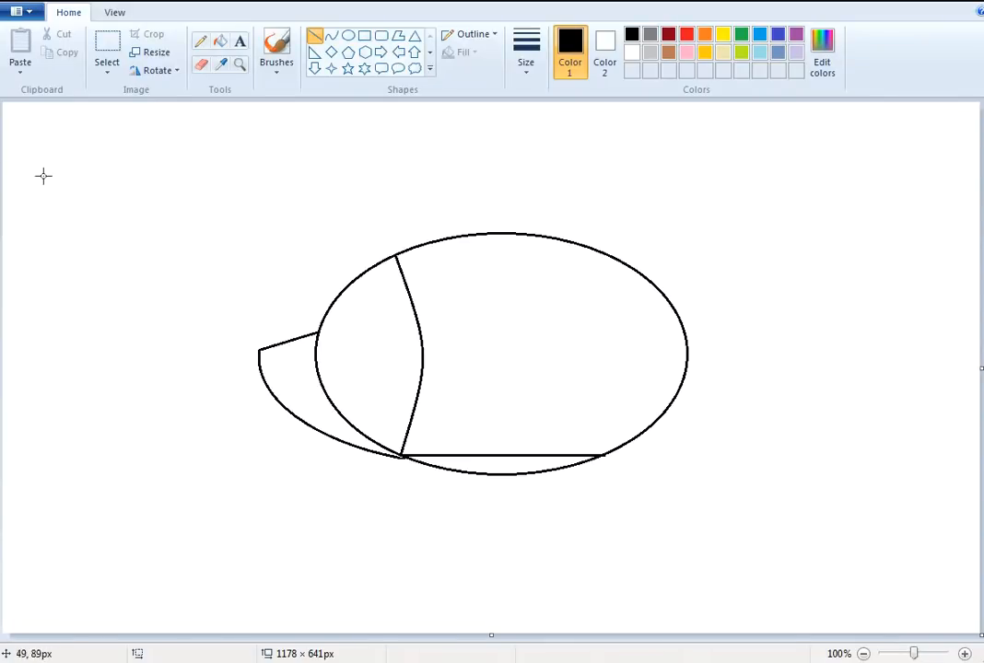
- Draw a nose oval about 39 × 45 px on the snout's tip and an upright eye oval about 35 × 69 px in the head
click(347, 36)
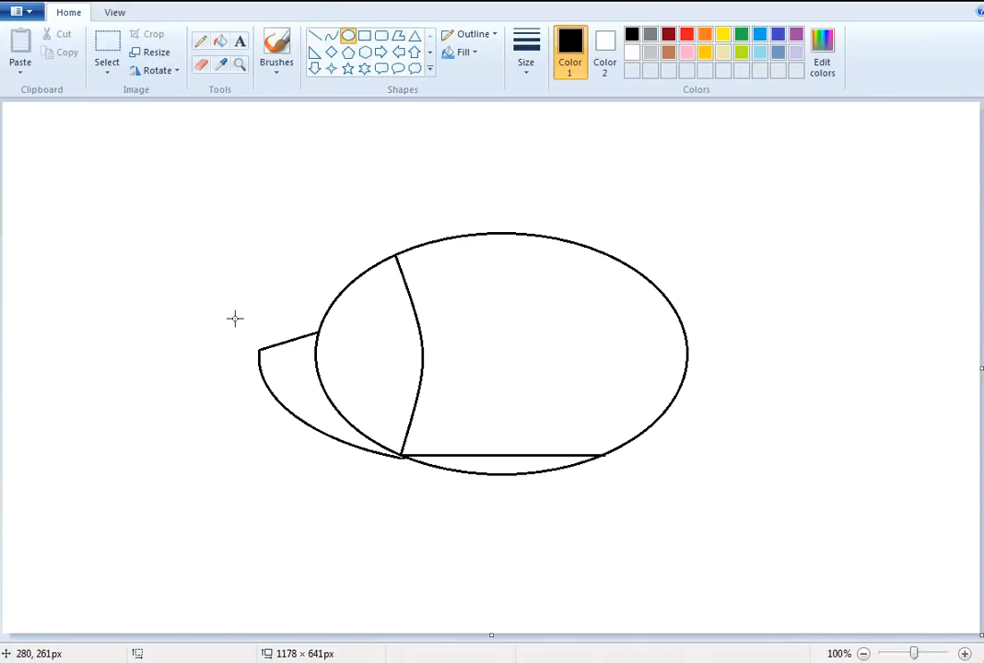
mouse_move(243, 311)
mouse_down()
mouse_move(273, 348)
mouse_move(277, 339)
mouse_move(268, 344)
mouse_move(275, 351)
mouse_up()
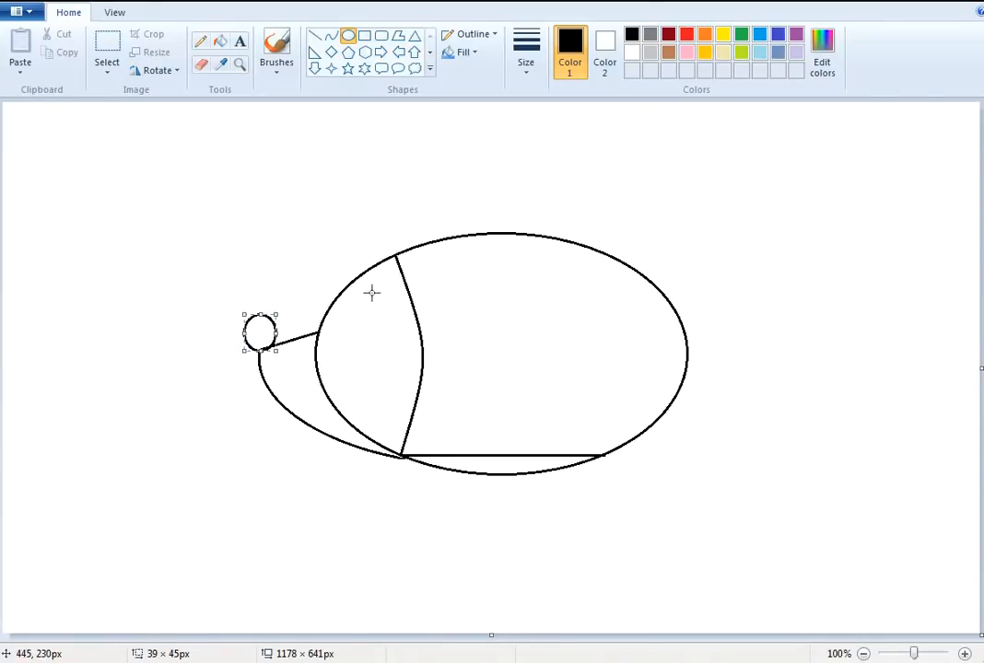
drag(359, 289, 382, 320)
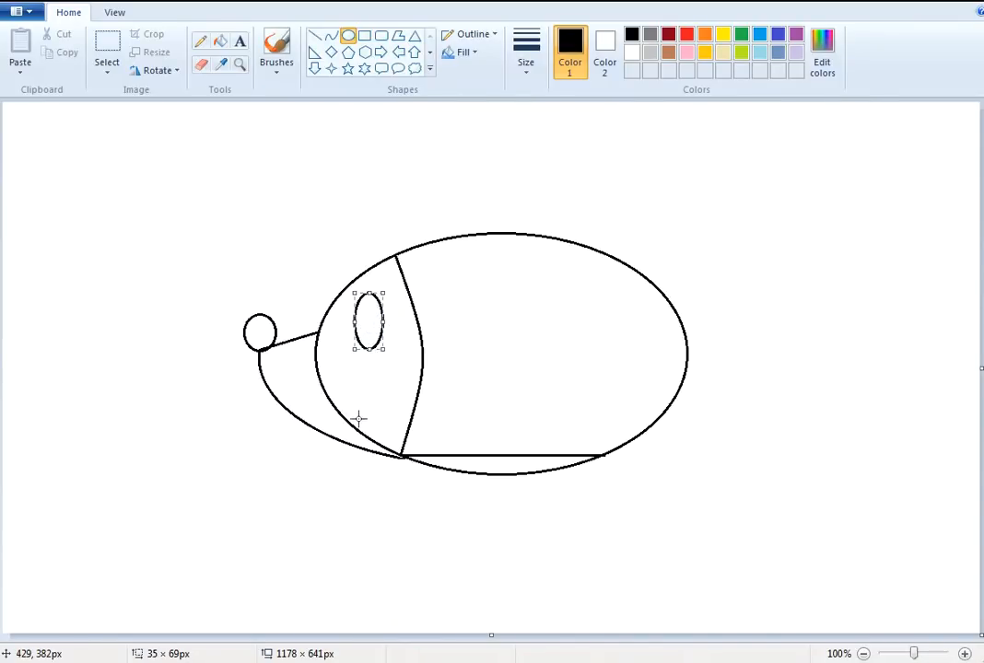
click(351, 343)
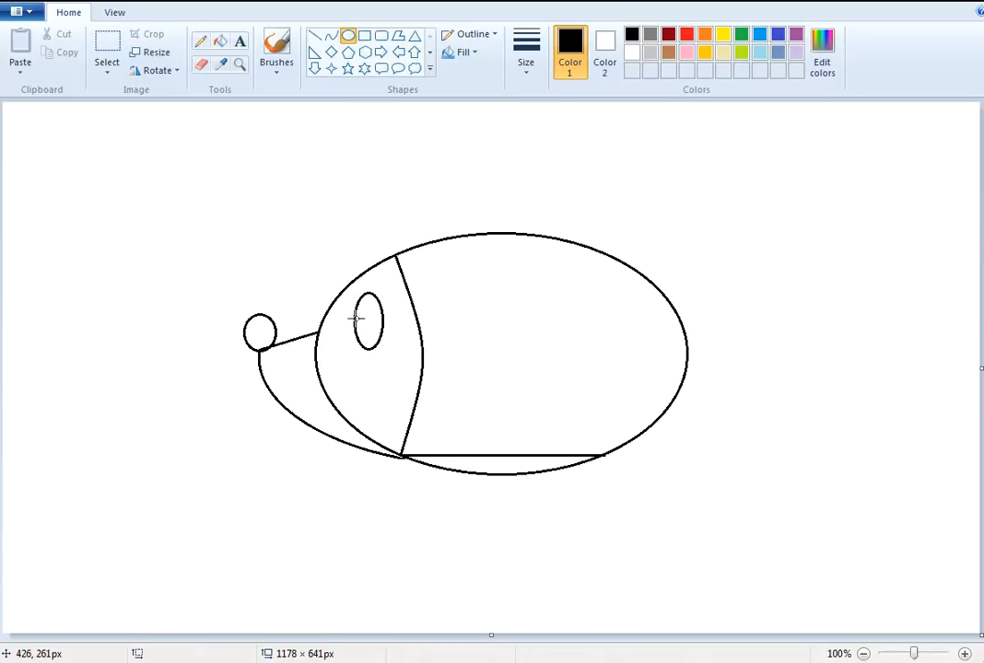
- Add a pupil oval about 20 × 33 px in the eye's lower left part and a tiny oval inside the pupil's left edge
drag(356, 318, 372, 346)
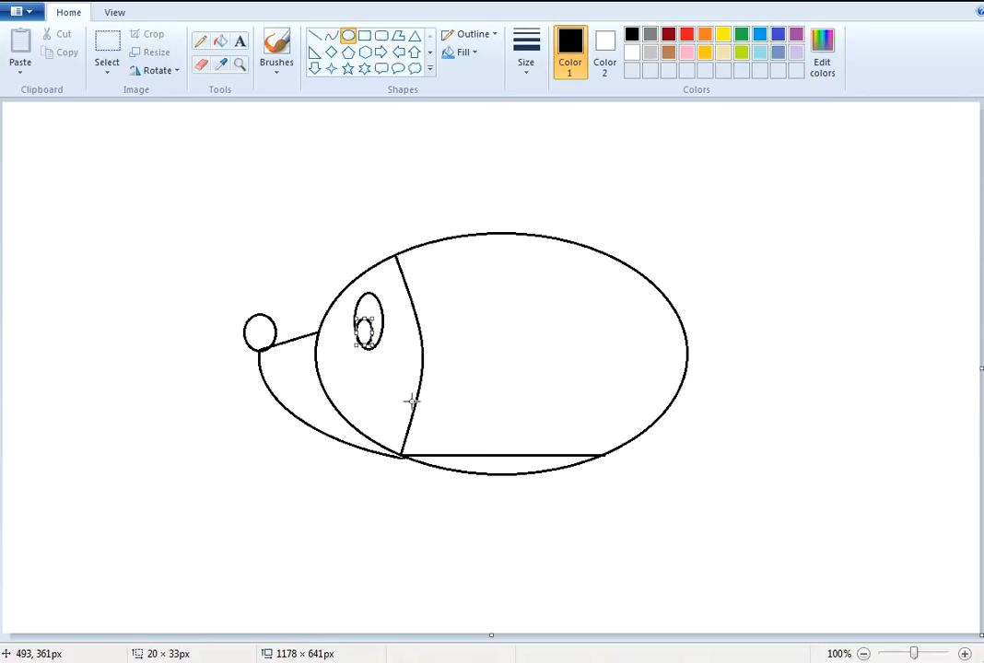
click(321, 266)
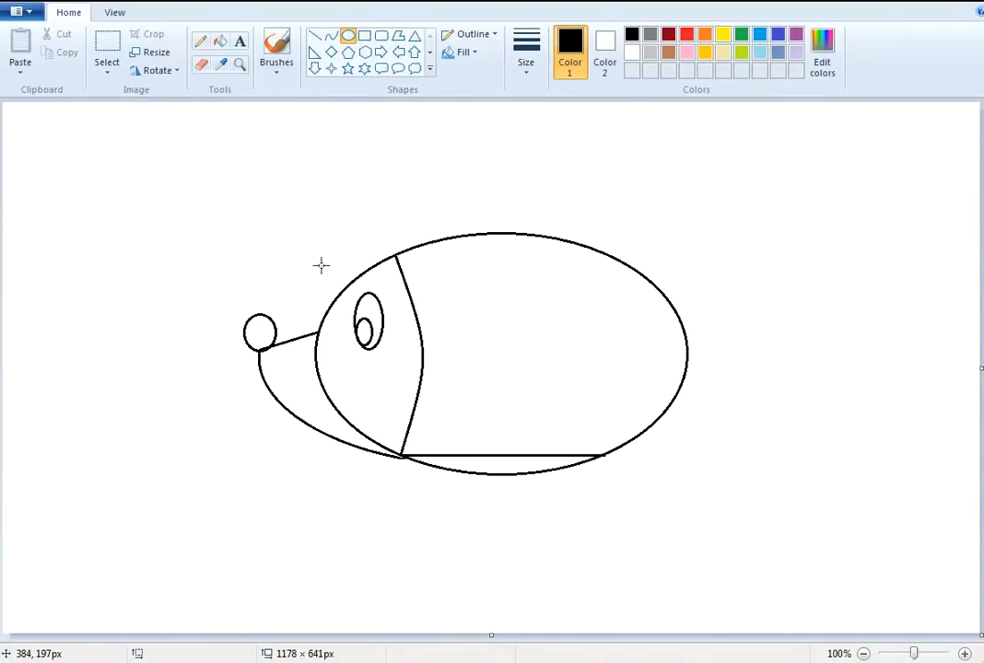
drag(356, 325, 363, 333)
click(349, 273)
- Erase the ellipse's lower-left arc between the snout's upper line and the base line's left end
click(201, 64)
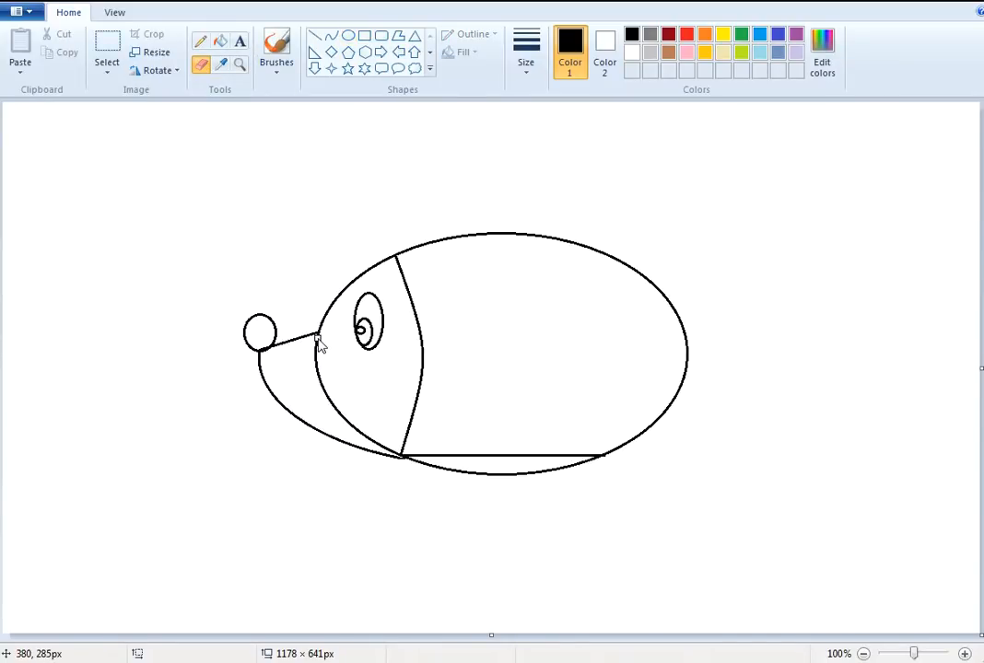
mouse_move(317, 339)
mouse_down()
mouse_move(328, 402)
mouse_move(391, 453)
mouse_up()
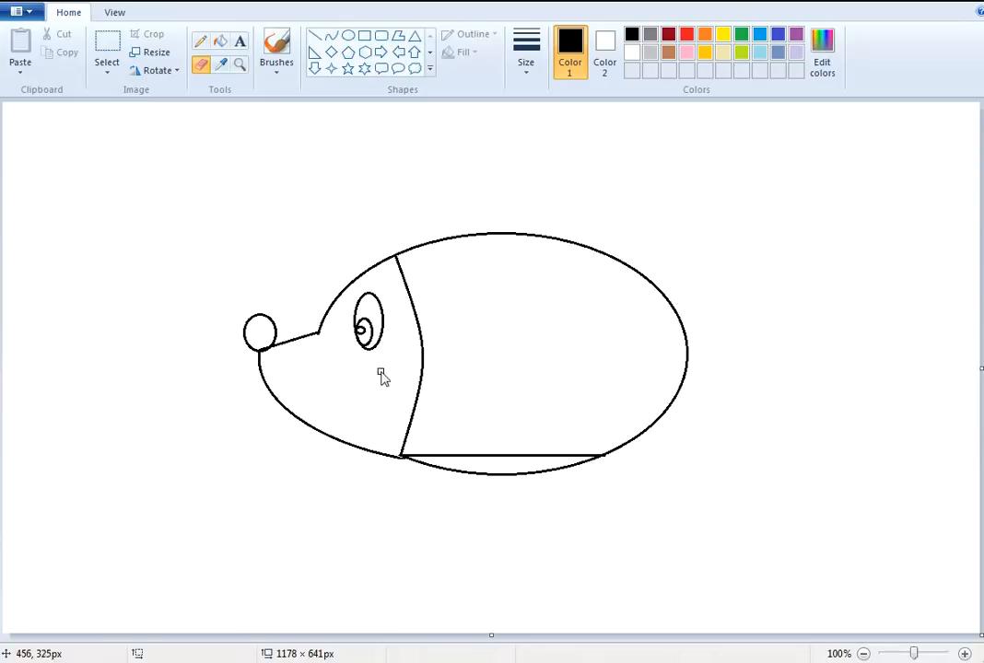